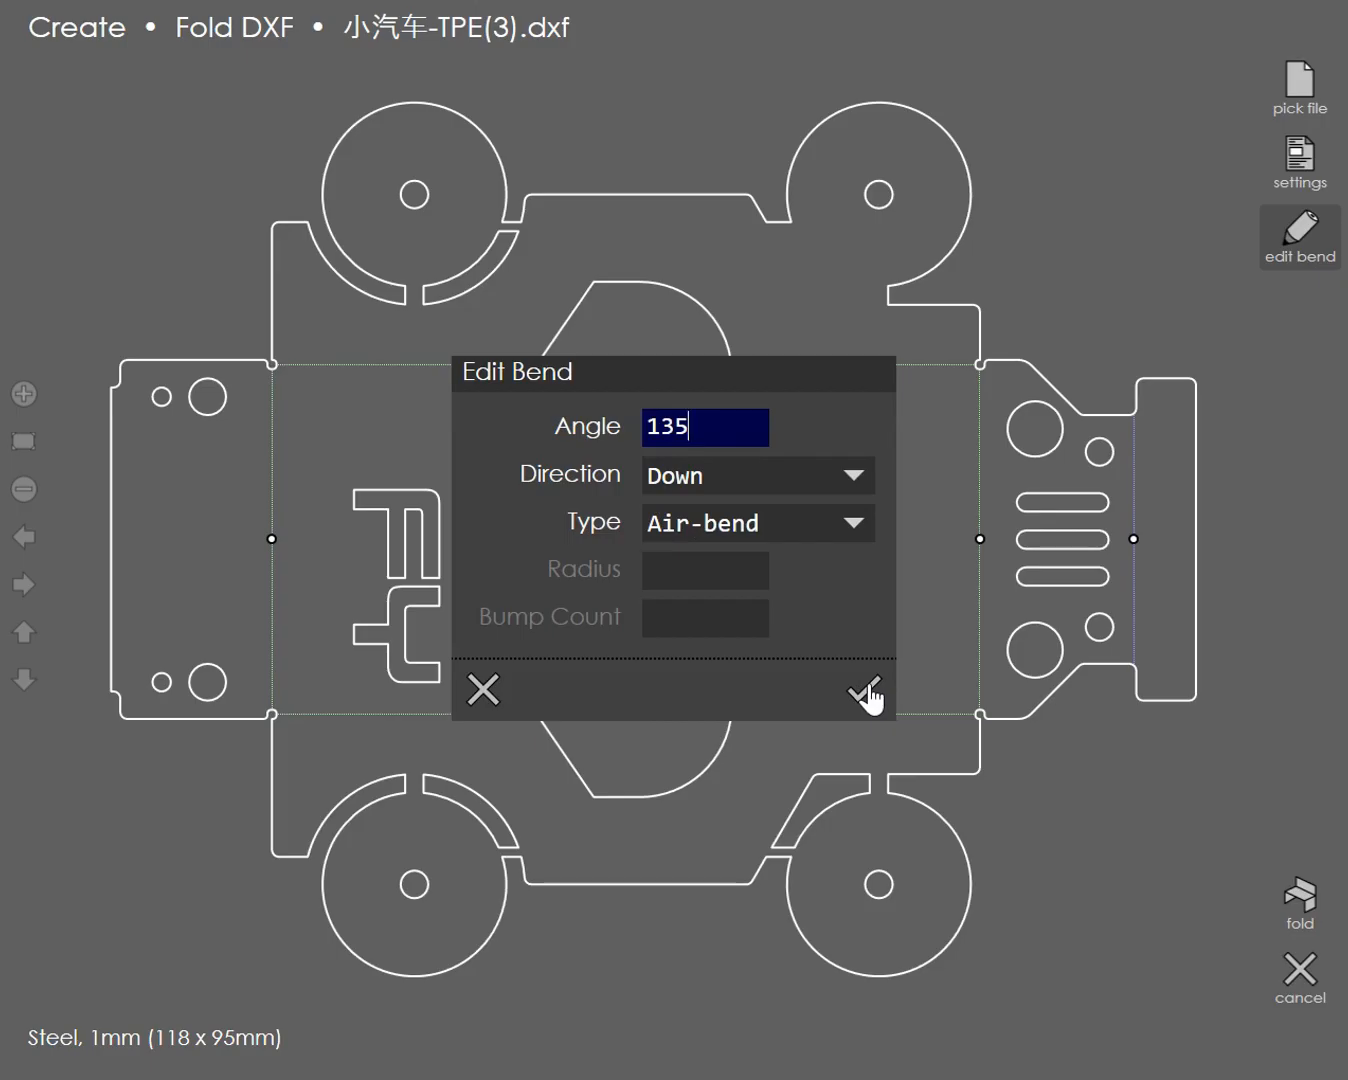
Step: Confirm the windshield bend at 135° Down, Air-bend, and fold the flat pattern into the 3D part with tooling
{"action": "left_click", "coordinate": [866, 692]}
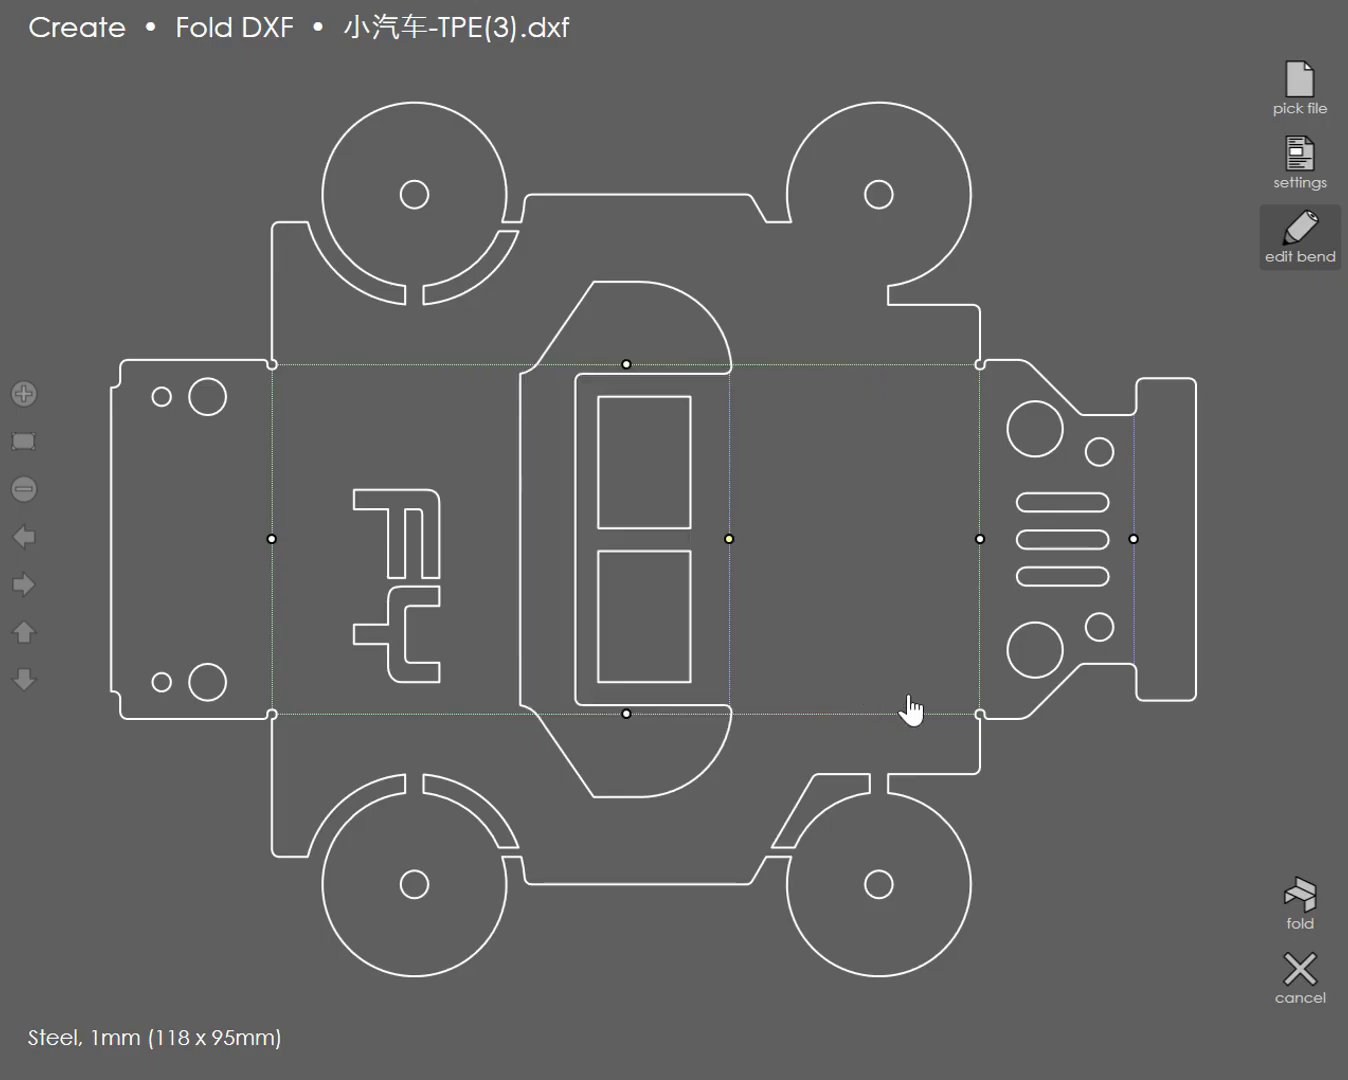
{"action": "left_click", "coordinate": [1302, 905]}
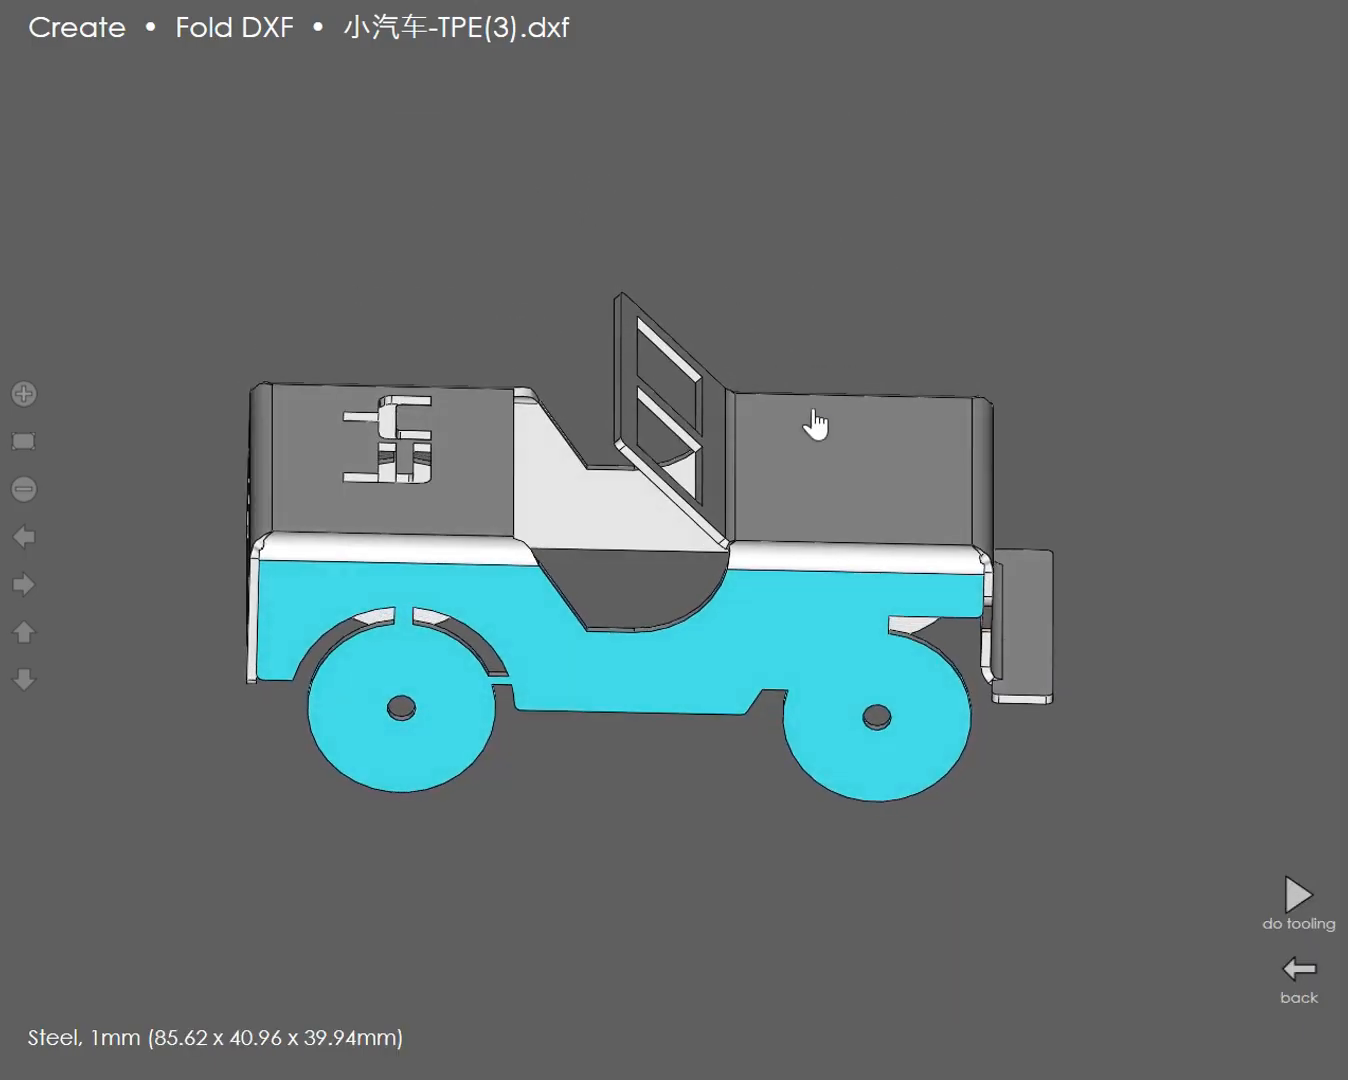
{"action": "left_click", "coordinate": [1299, 901]}
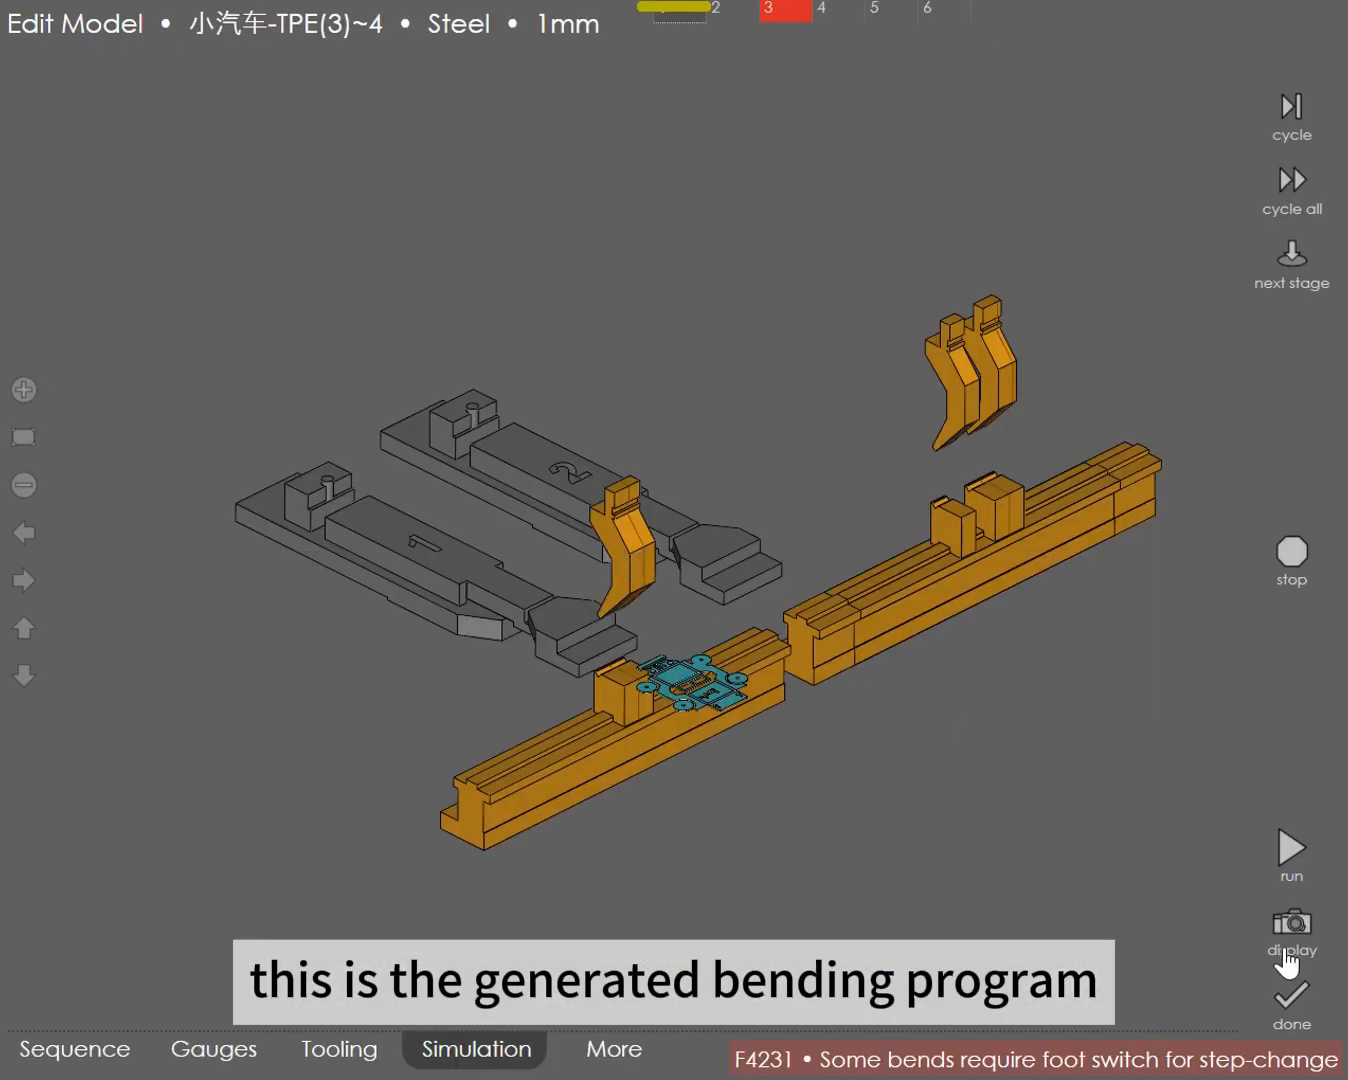
Step: Finish the new program, reopen 小汽车-TPE(3)~4 for editing, and simulate its complete bending cycle
{"action": "left_click", "coordinate": [1291, 995]}
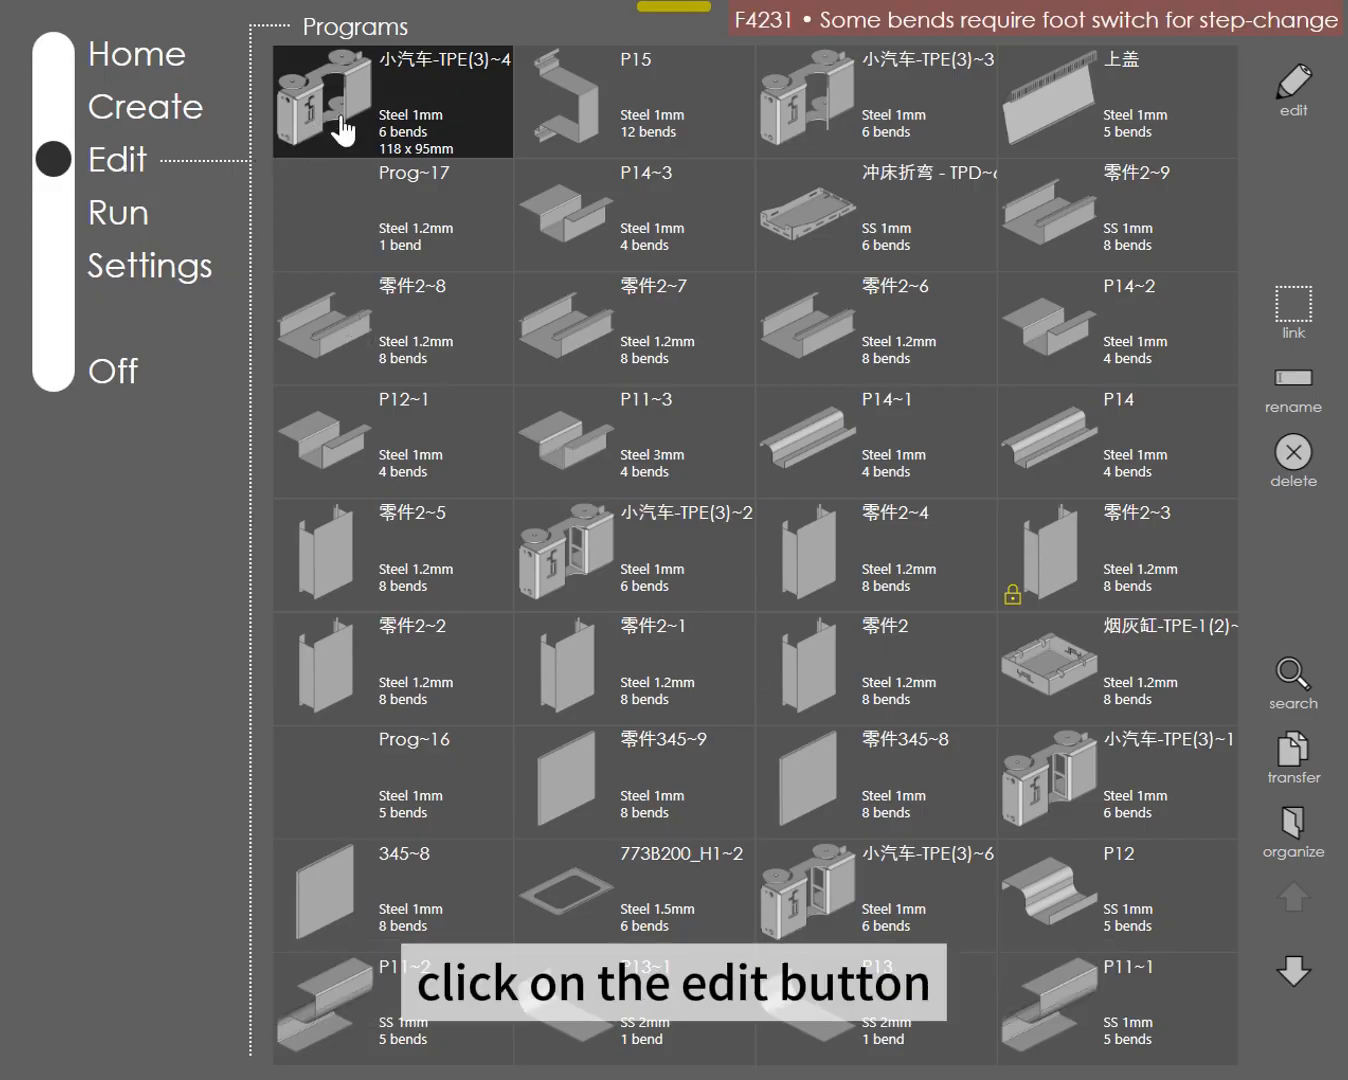
{"action": "left_click", "coordinate": [1294, 89]}
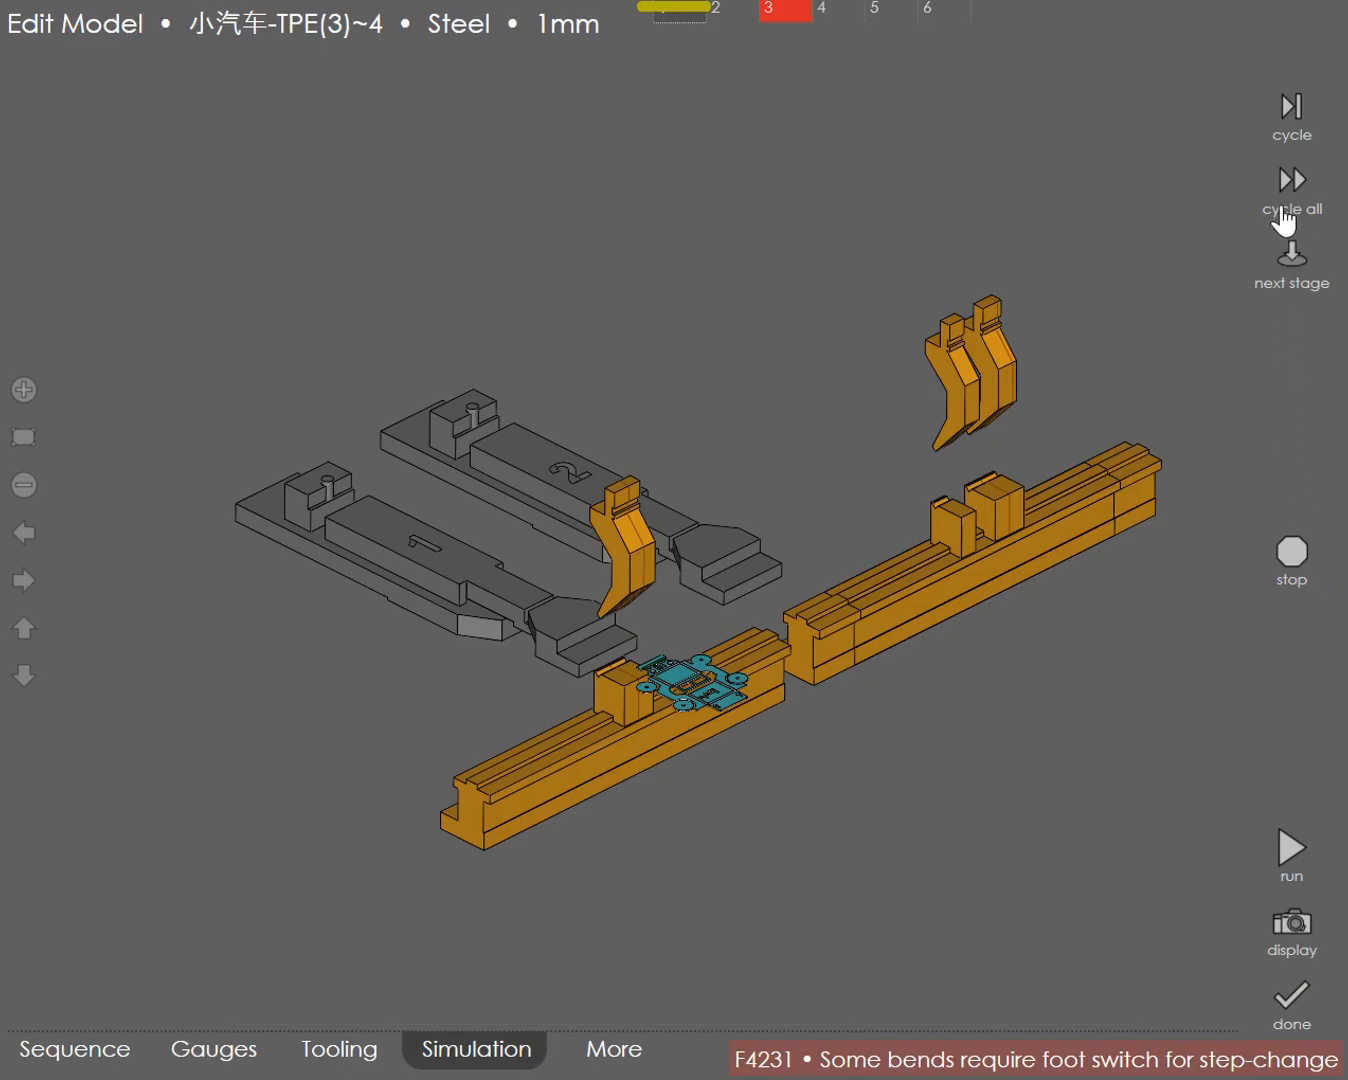
{"action": "left_click", "coordinate": [1284, 216]}
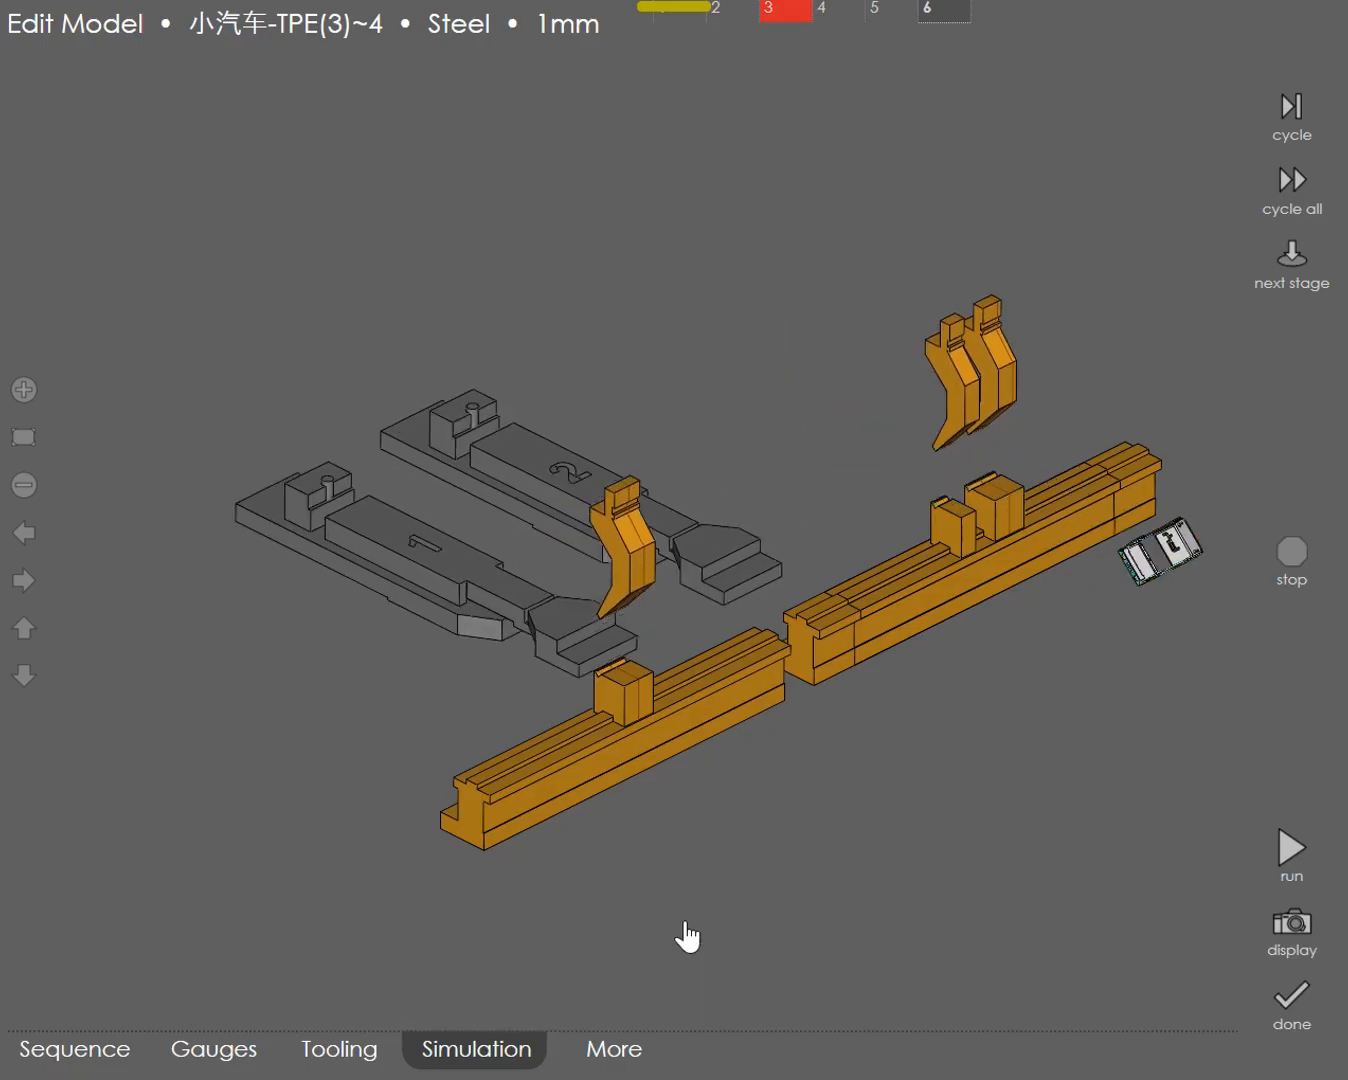
Step: Reorder the bends as bumper, front grille, rear panel, first side, second side, and windshield as sixth
{"action": "left_click", "coordinate": [77, 1059]}
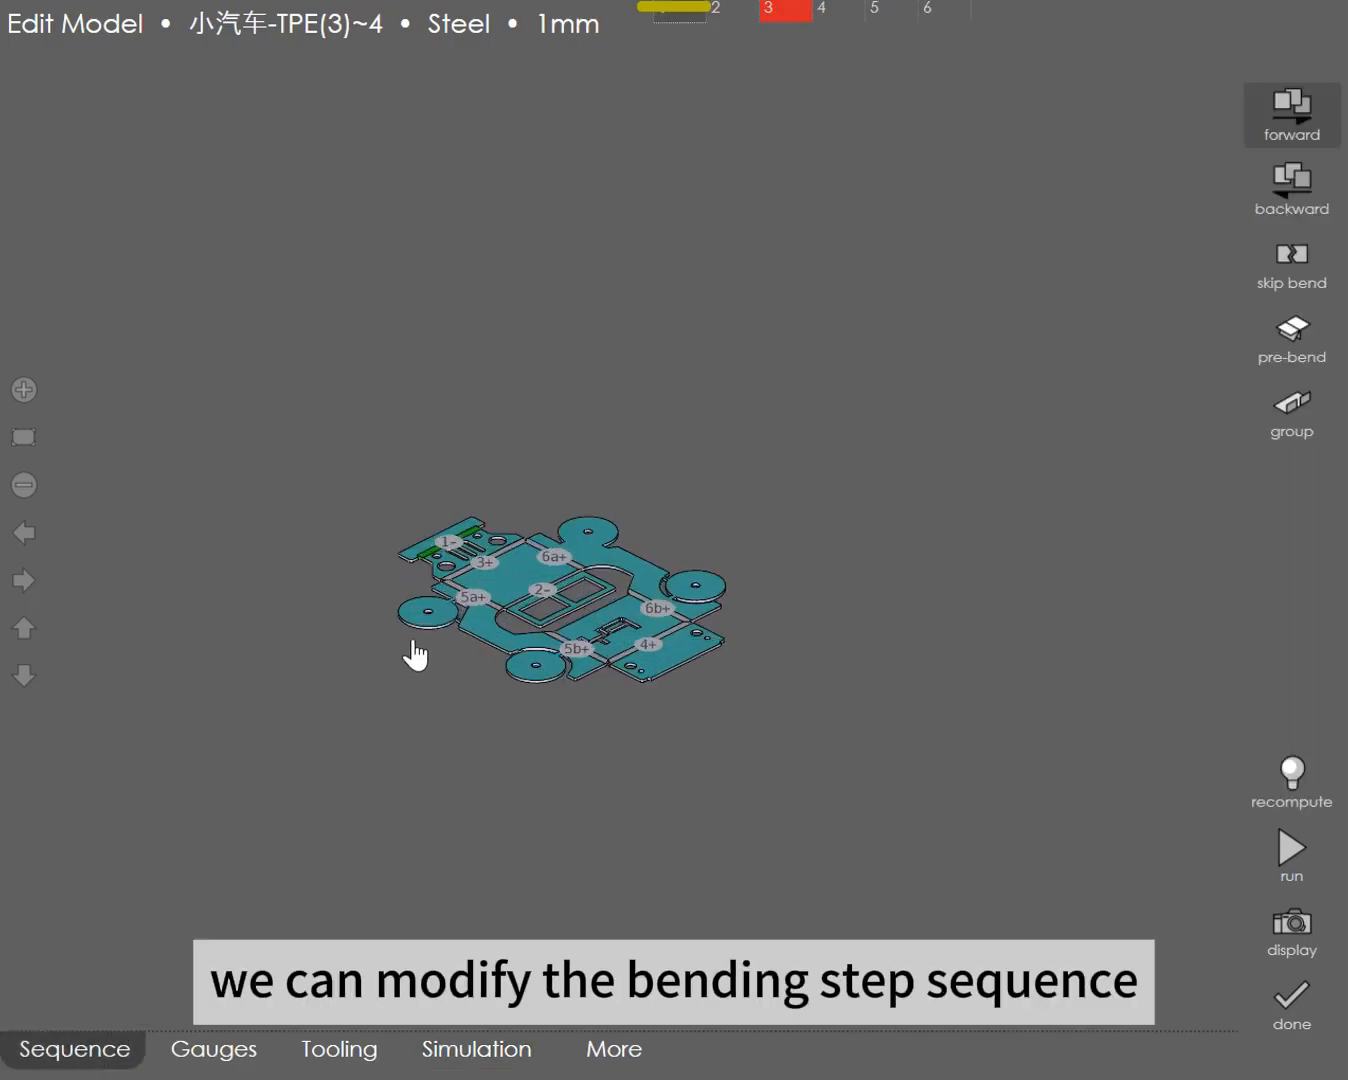
{"action": "scroll", "coordinate": [410, 607], "scroll_direction": "up", "scroll_amount": 2}
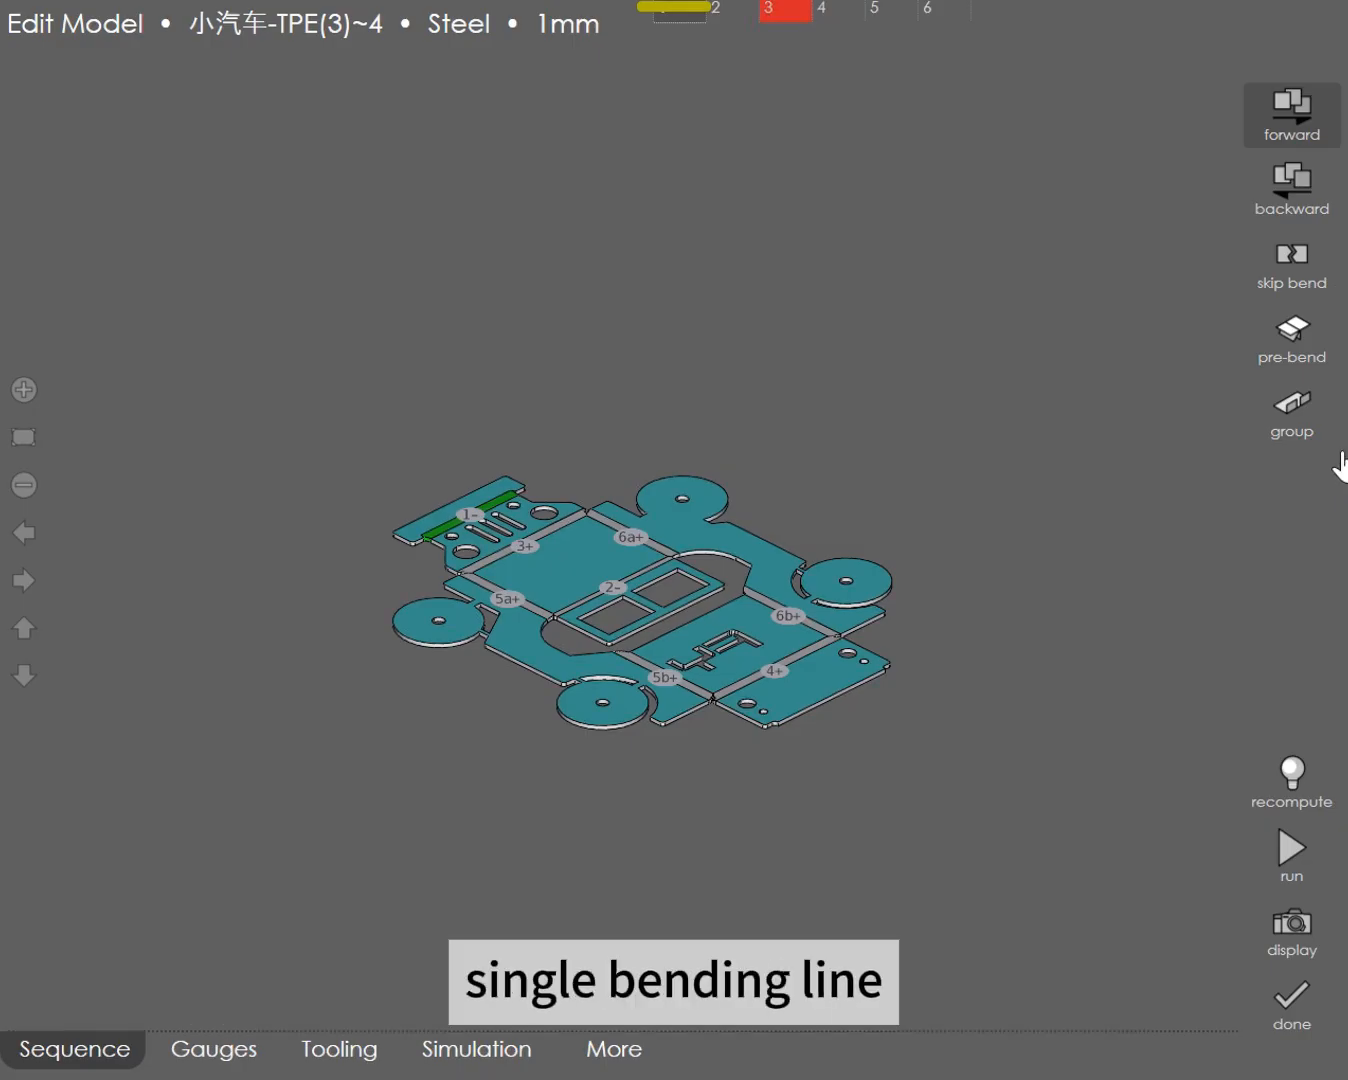
{"action": "left_click", "coordinate": [474, 524]}
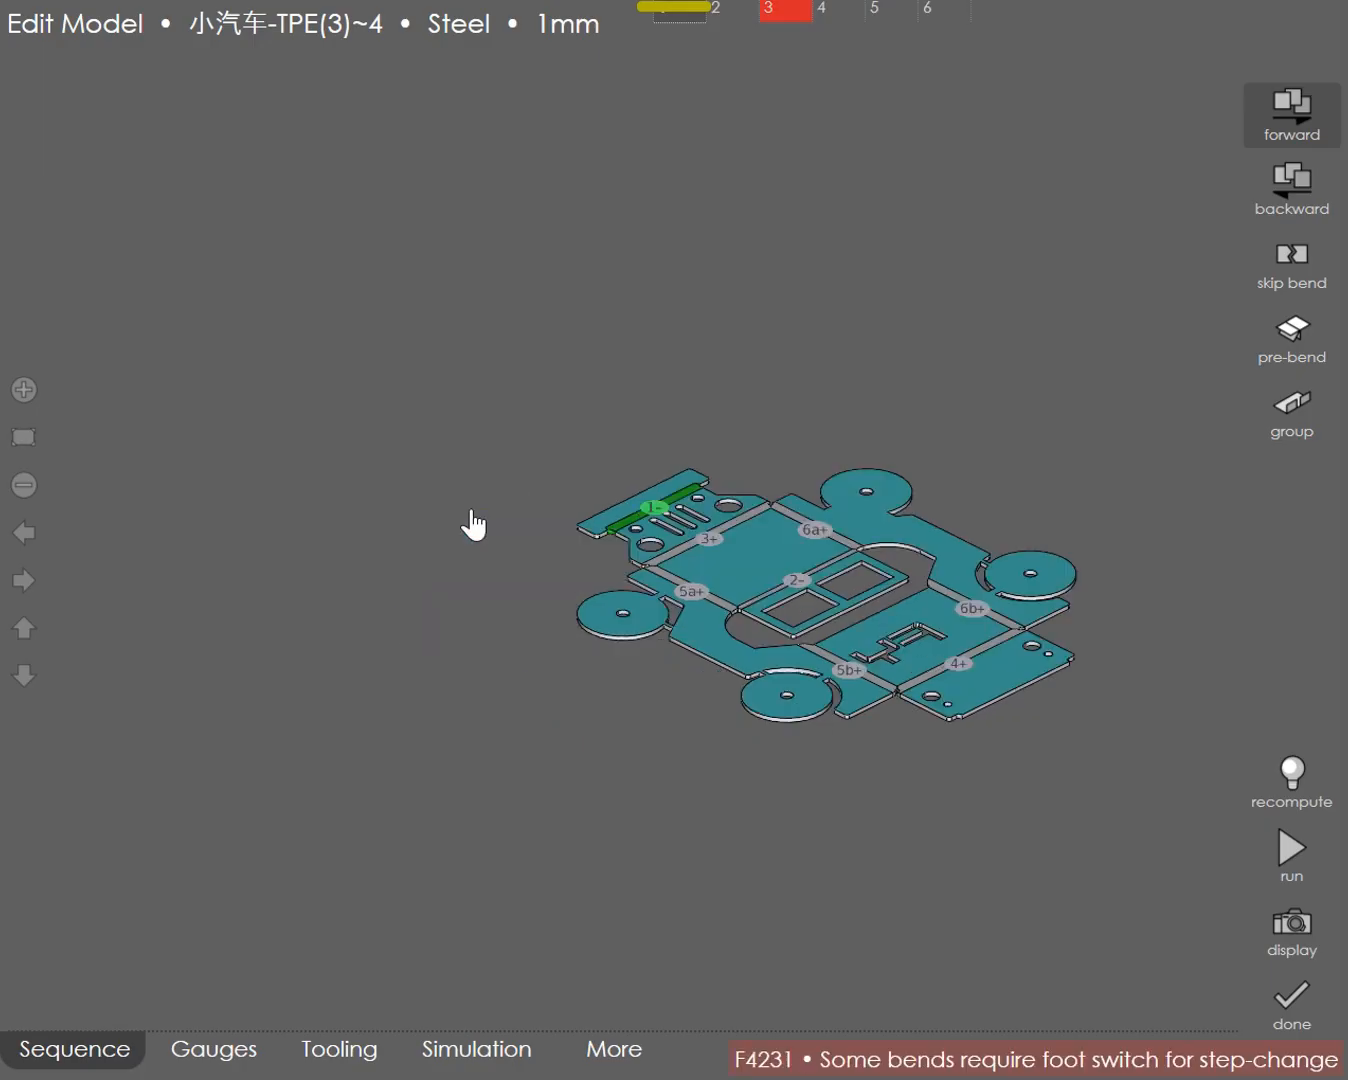
{"action": "left_click", "coordinate": [707, 546]}
{"action": "left_click", "coordinate": [846, 670]}
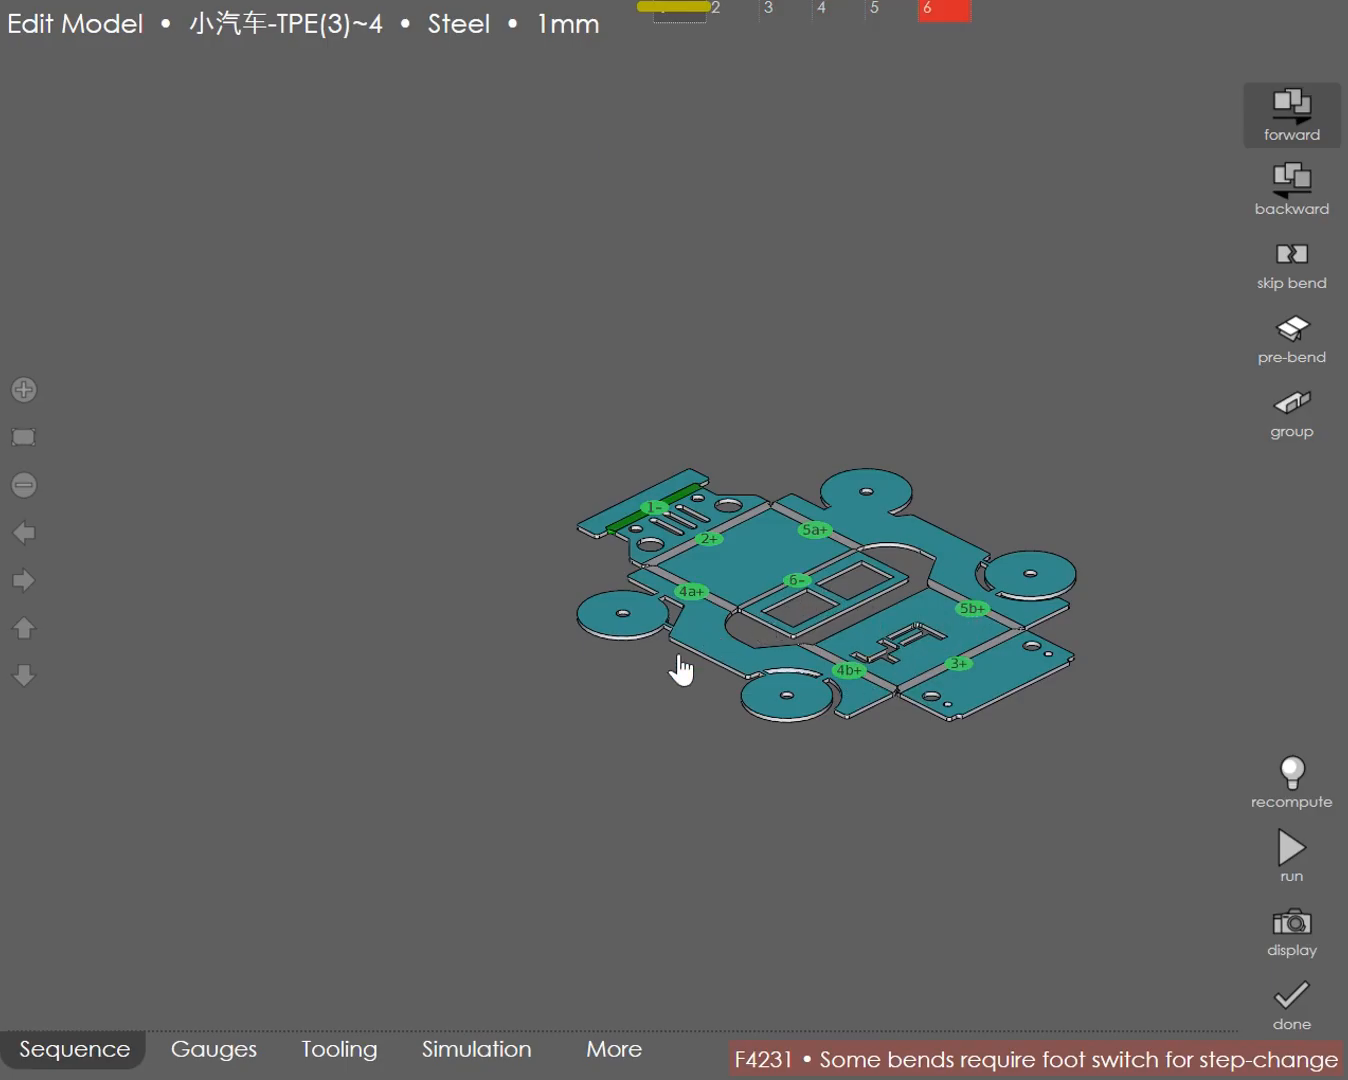
Step: Review the gauging surface setting and the axis targets for bend 1 without changing them
{"action": "left_click", "coordinate": [221, 1050]}
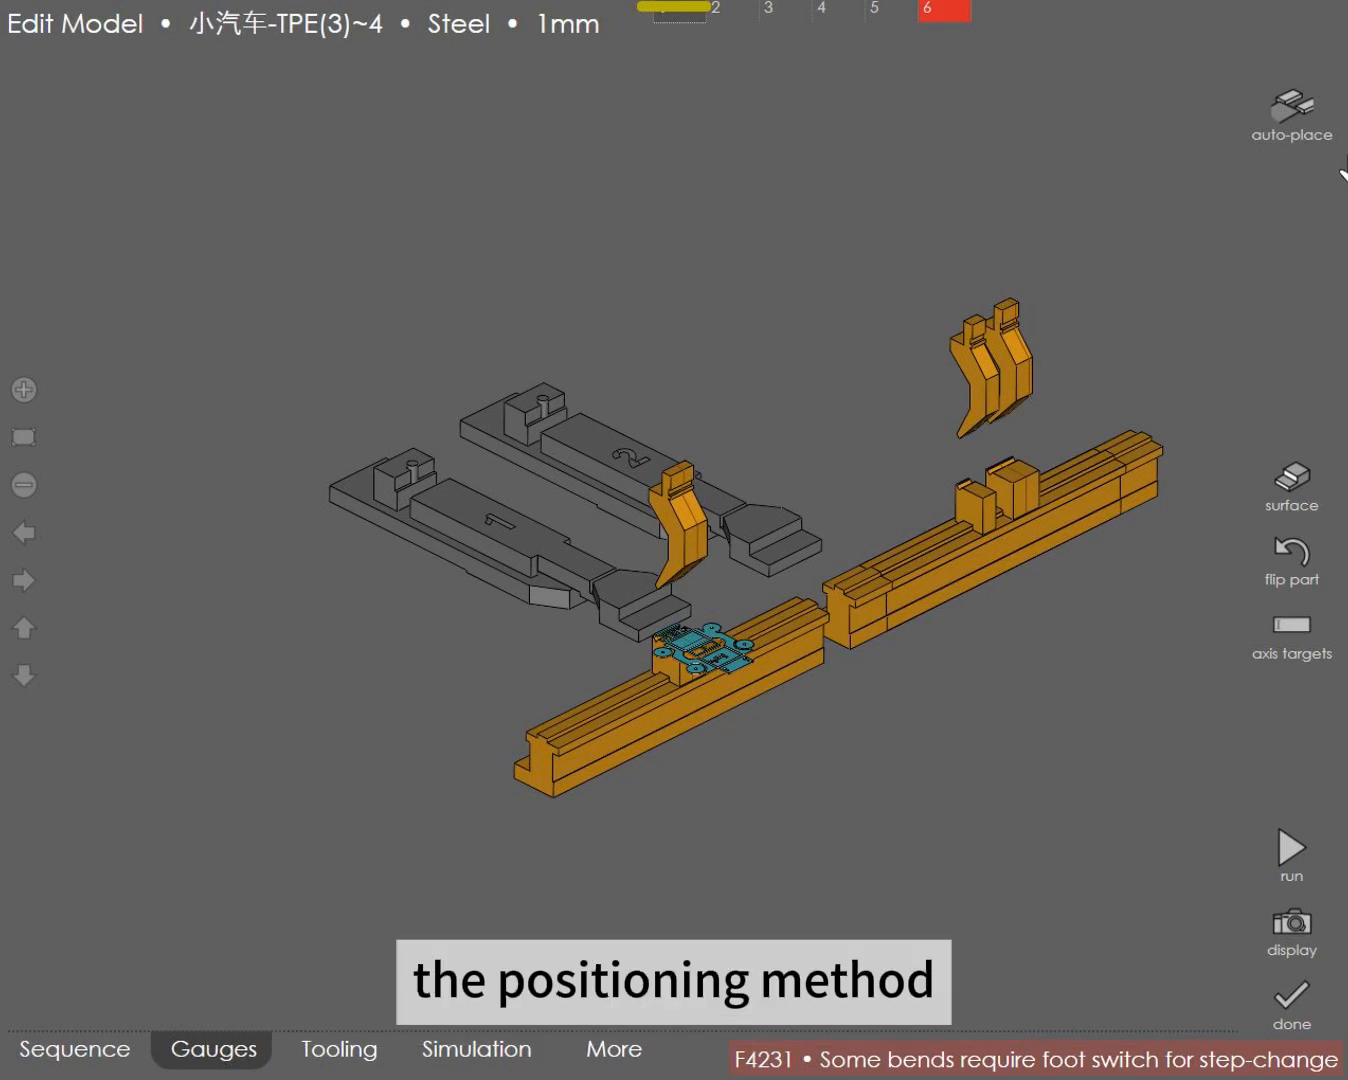
{"action": "left_click", "coordinate": [1303, 509]}
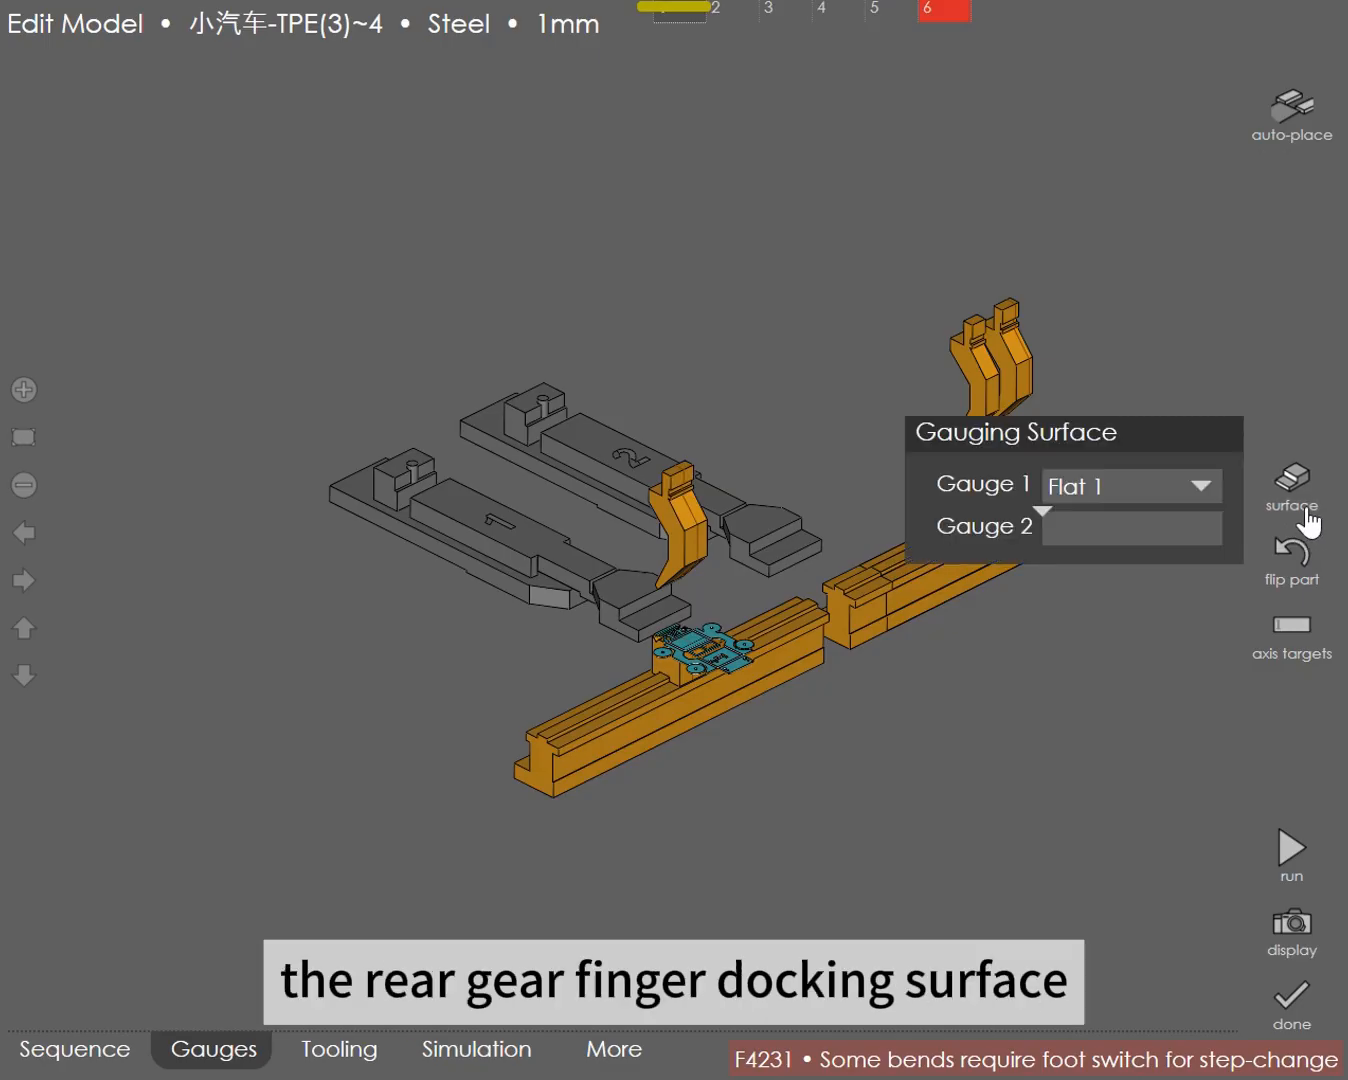
{"action": "left_click", "coordinate": [1172, 599]}
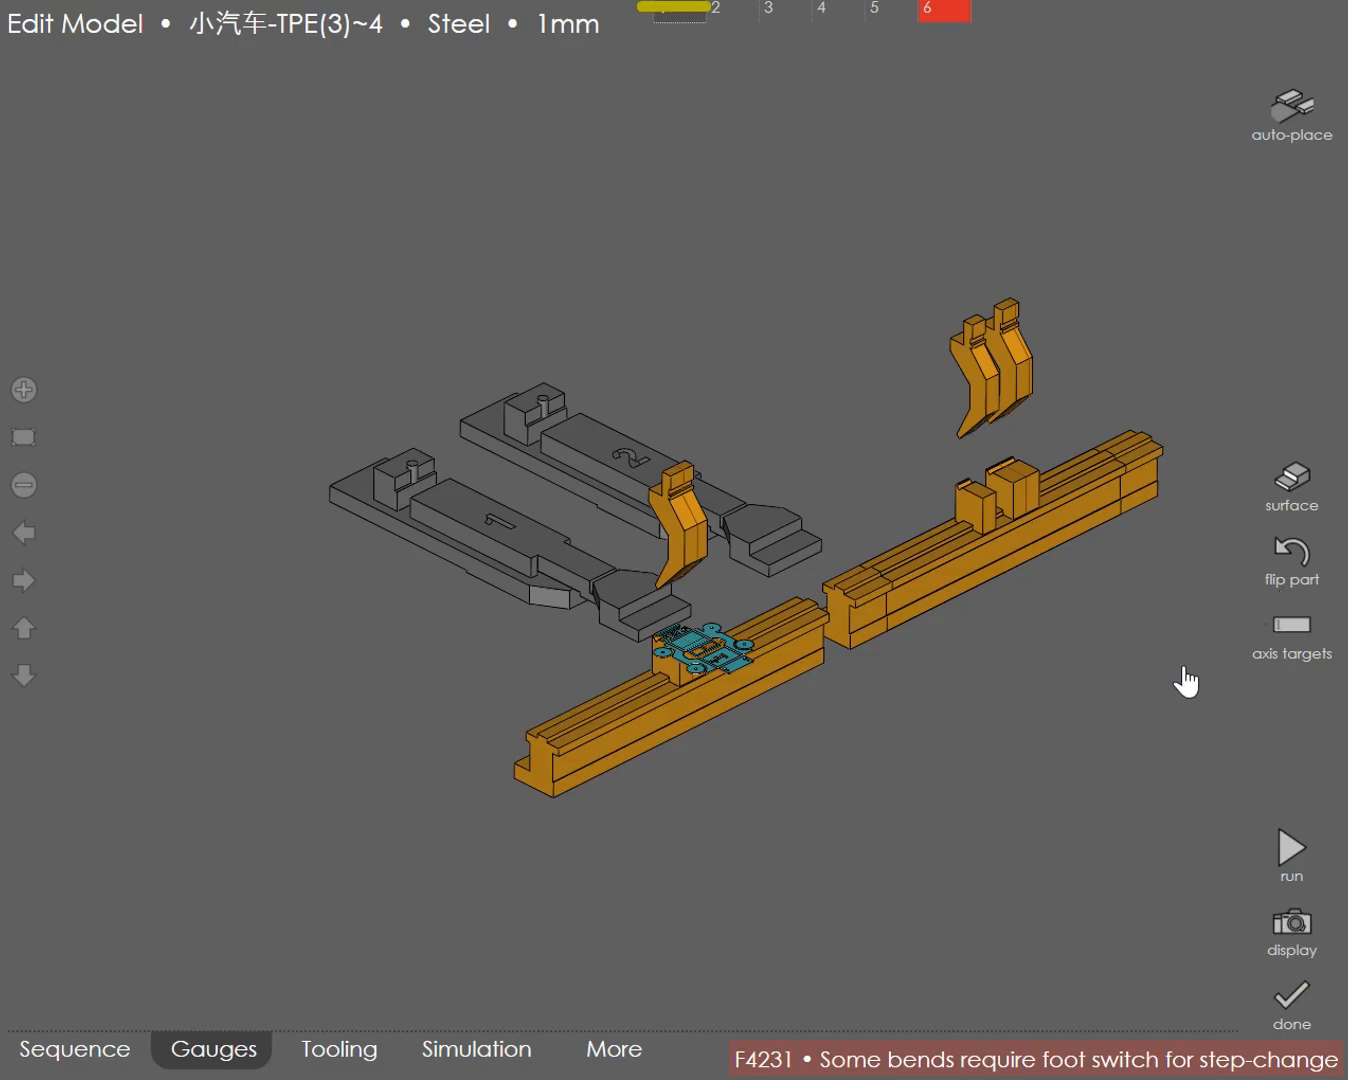
{"action": "left_click", "coordinate": [1290, 630]}
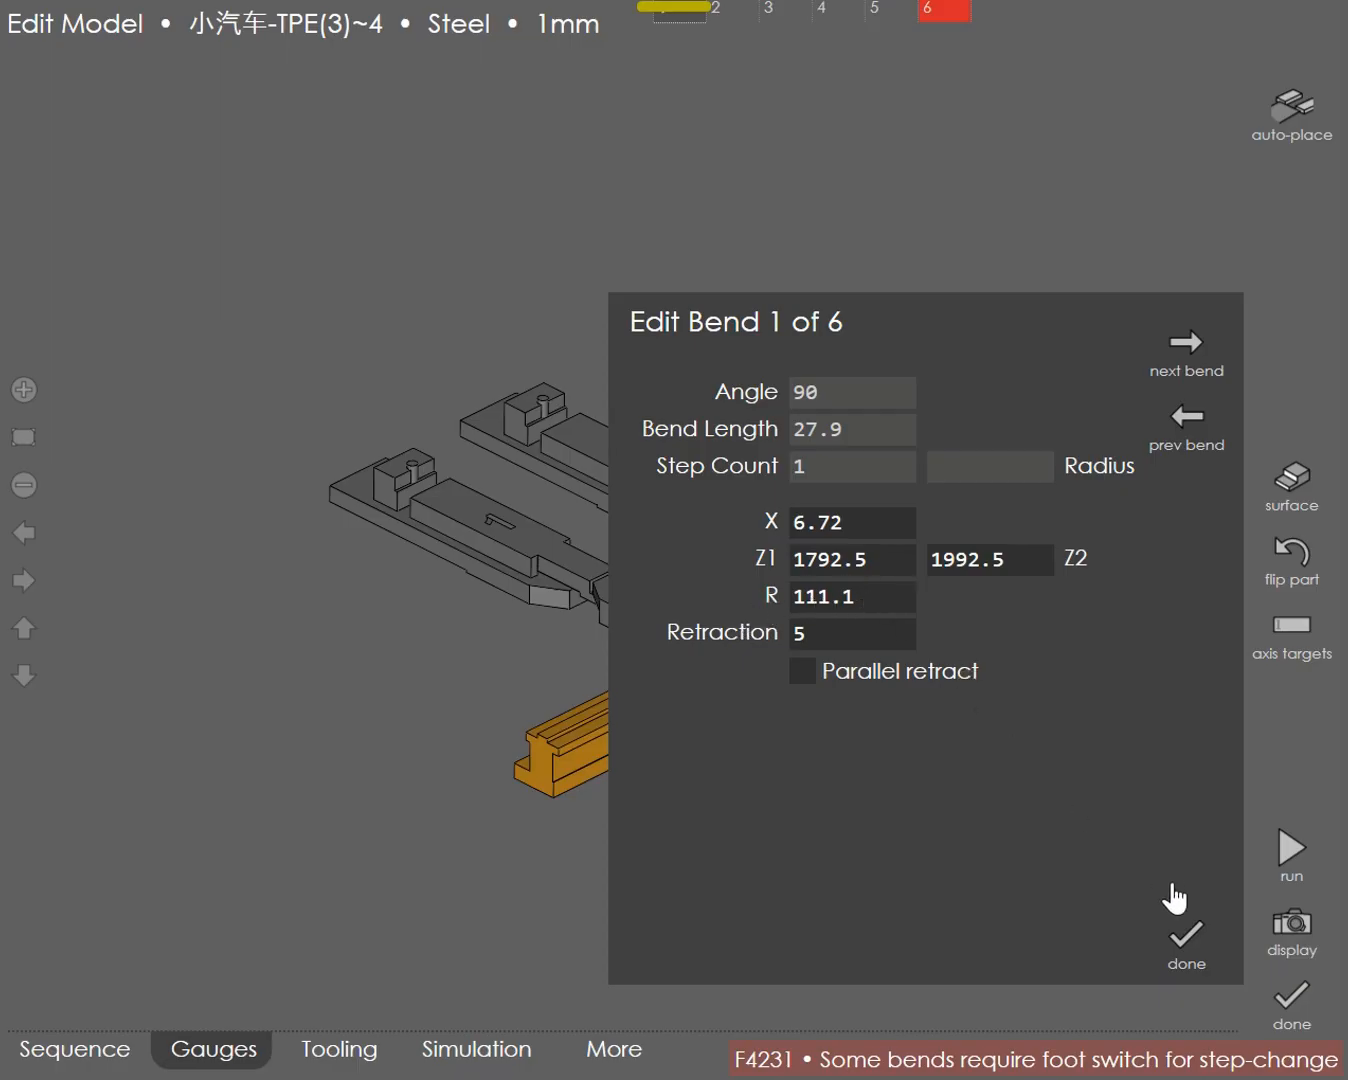
{"action": "left_click", "coordinate": [1183, 945]}
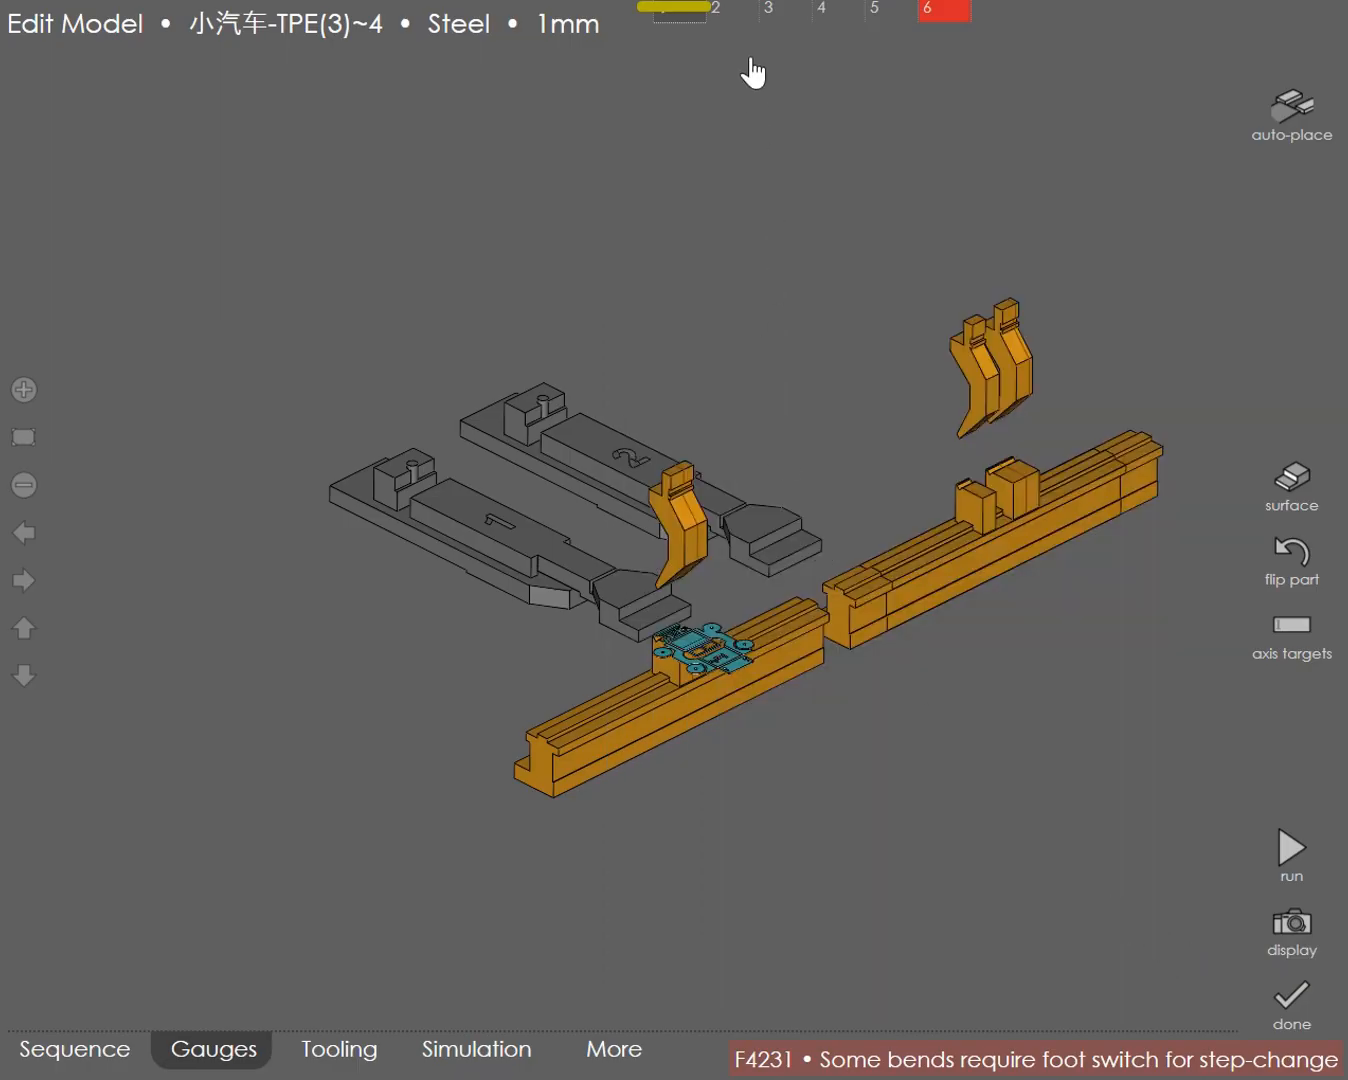
Step: Go through the gauging of bends 2 to 6 and flip the part for bends 5 and 6
{"action": "left_click", "coordinate": [718, 14]}
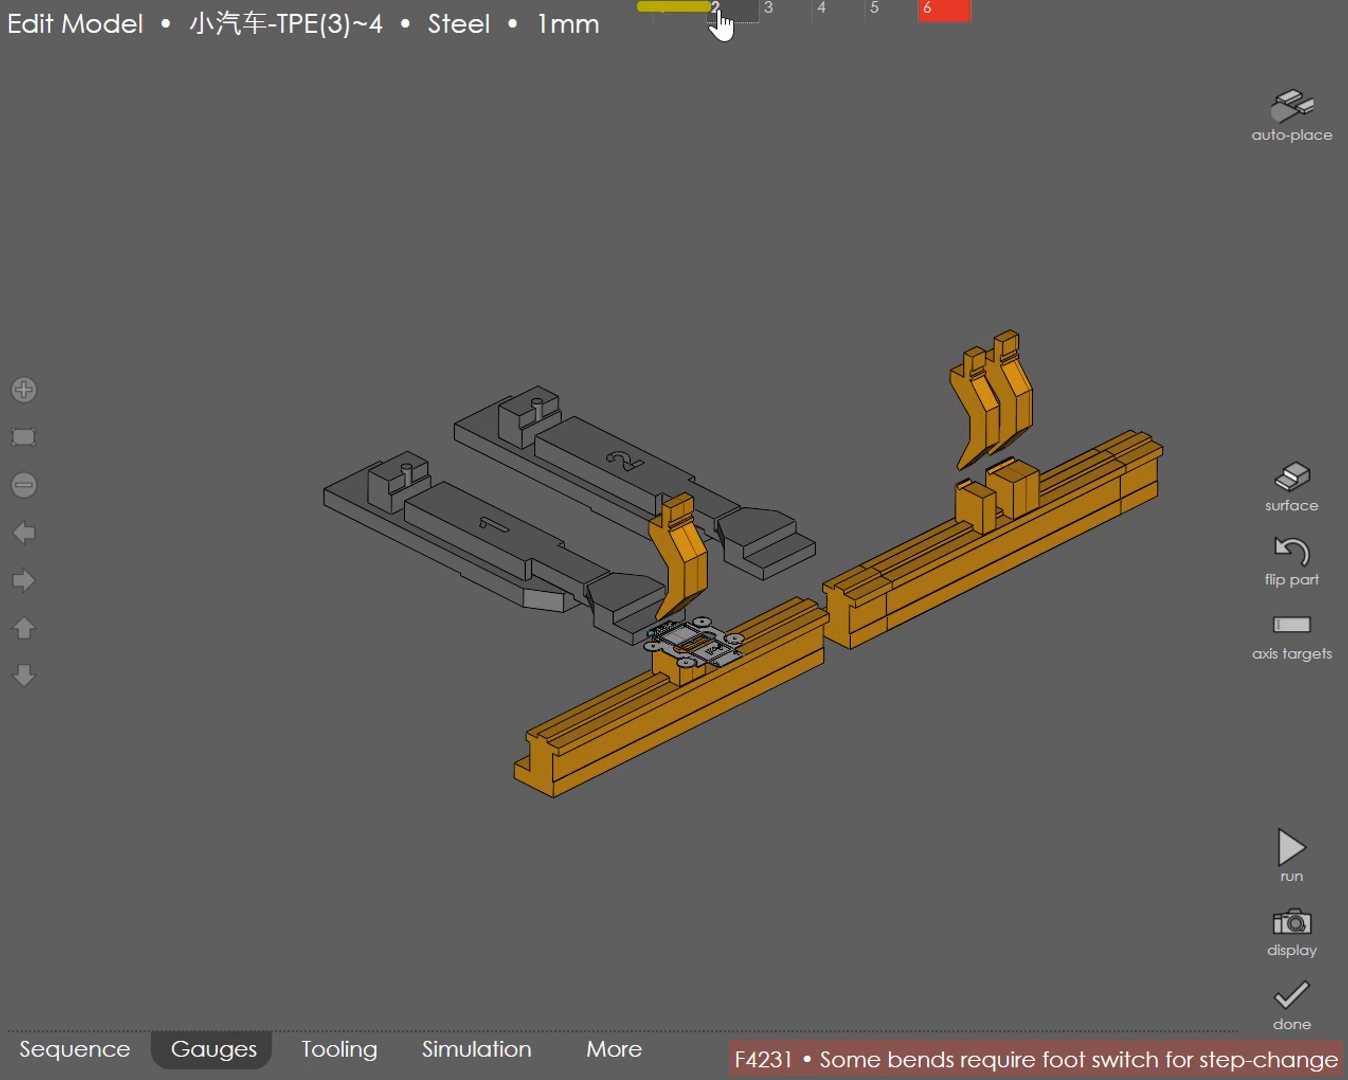
{"action": "left_click", "coordinate": [779, 28]}
{"action": "left_click", "coordinate": [844, 18]}
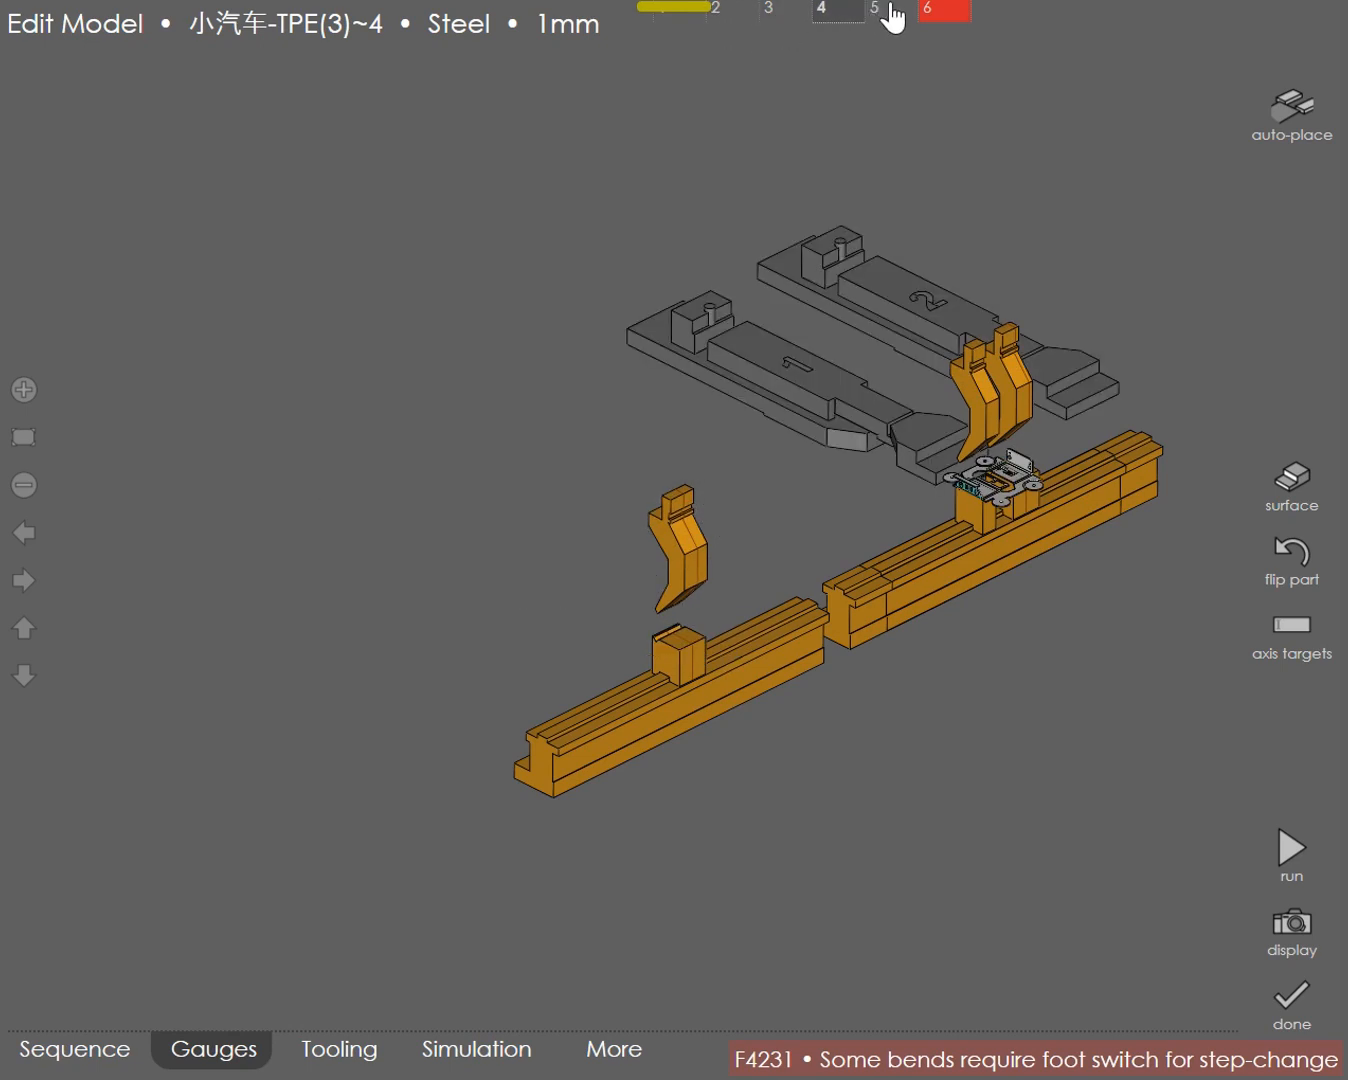
{"action": "left_click", "coordinate": [893, 16]}
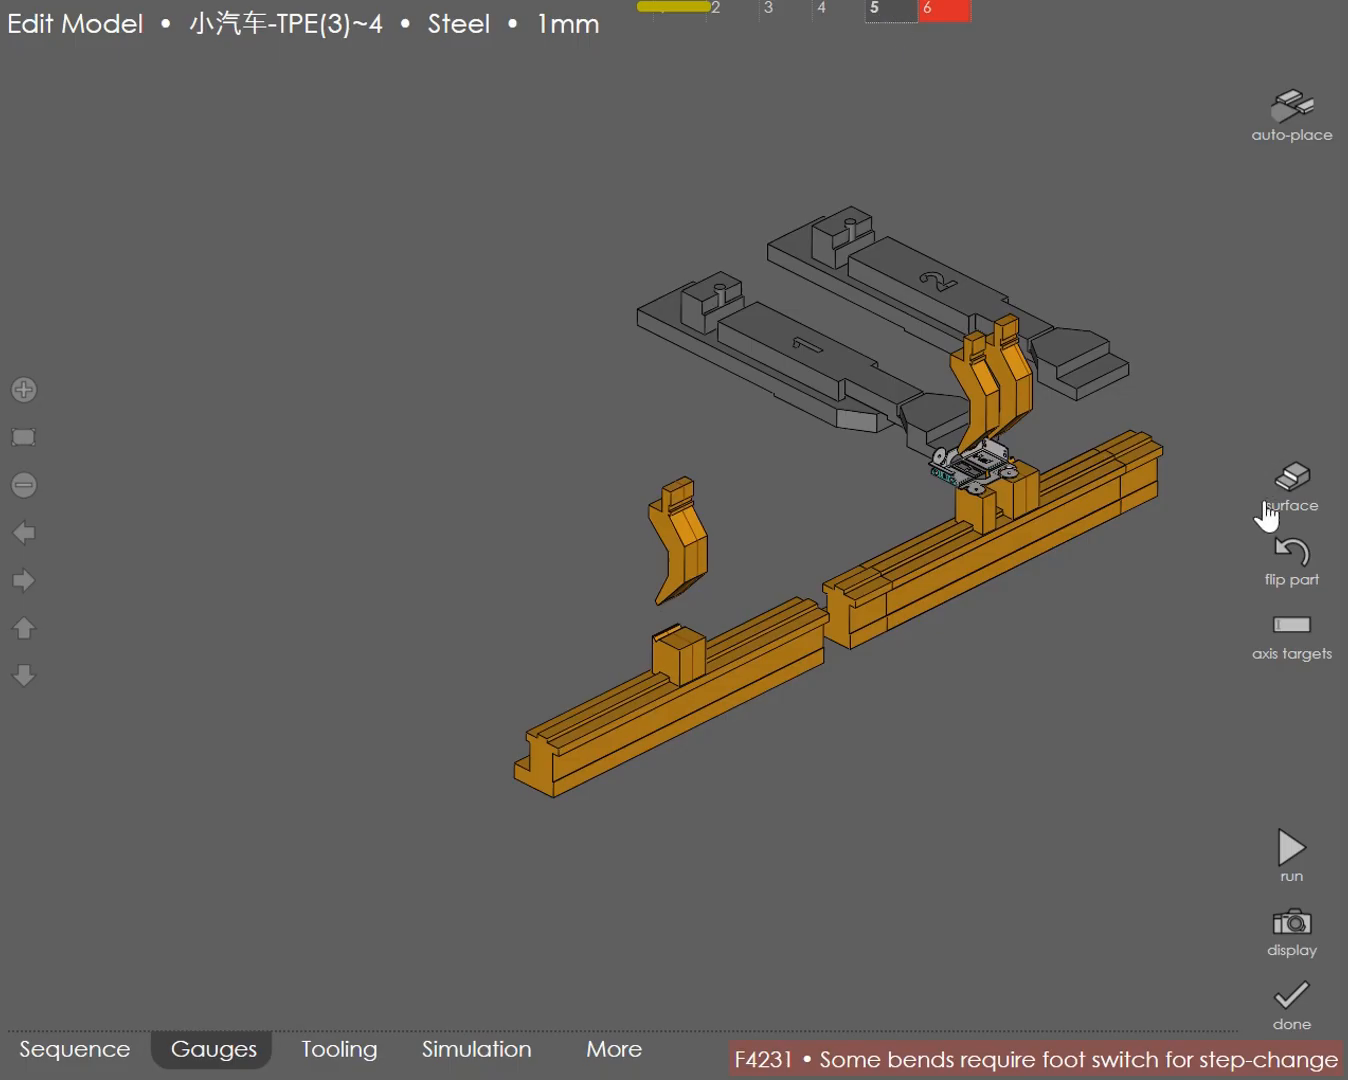
{"action": "left_click", "coordinate": [1289, 564]}
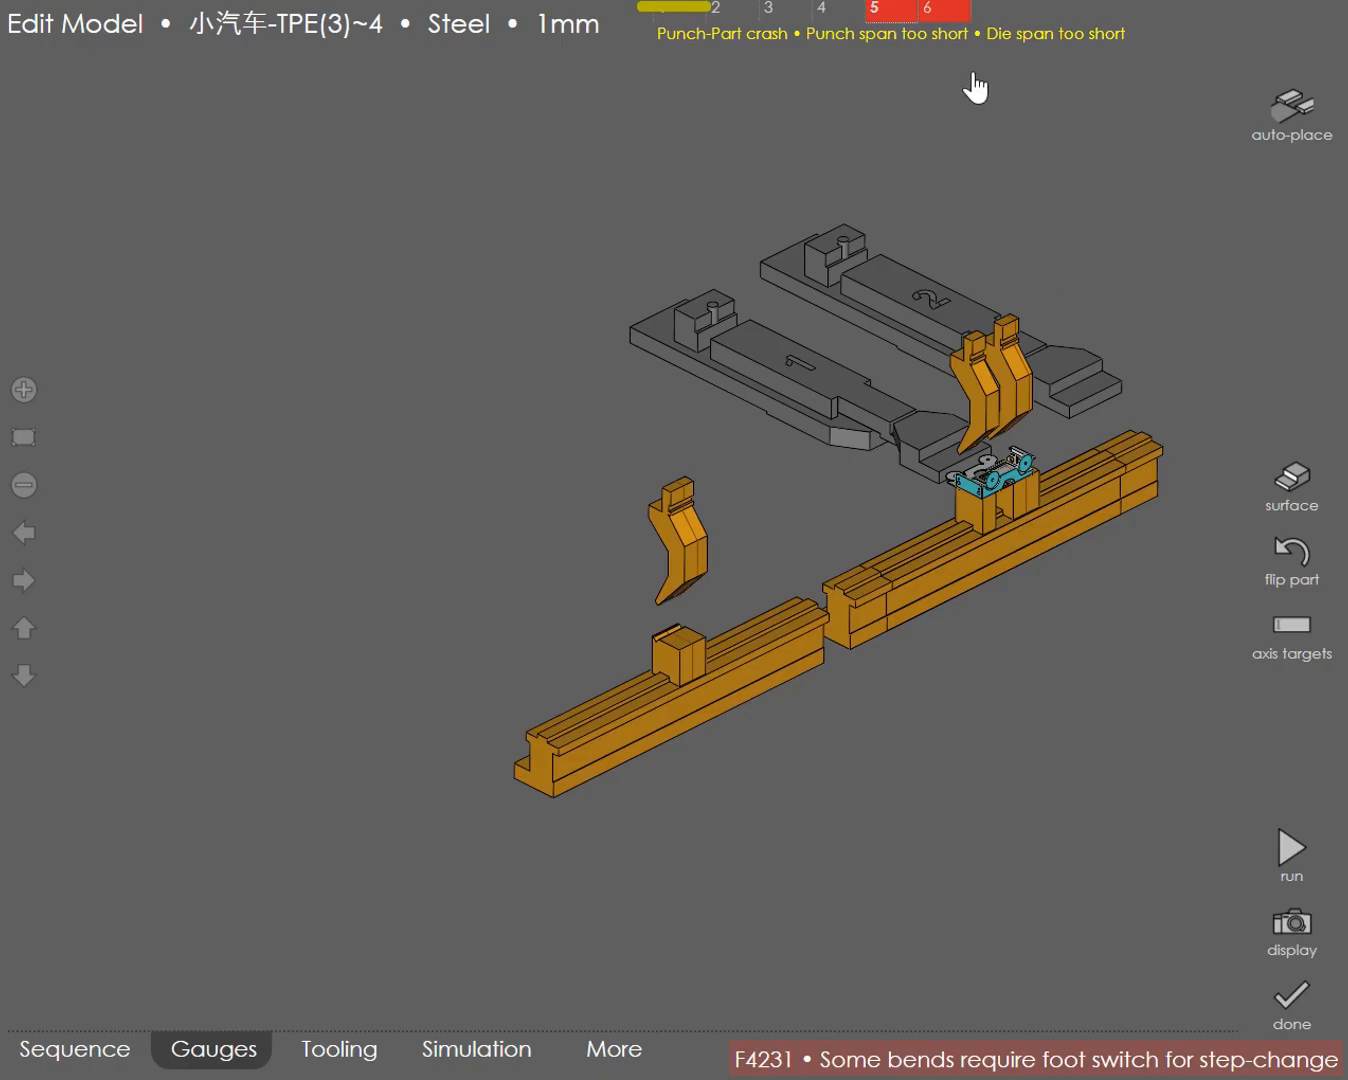
{"action": "left_click", "coordinate": [950, 22]}
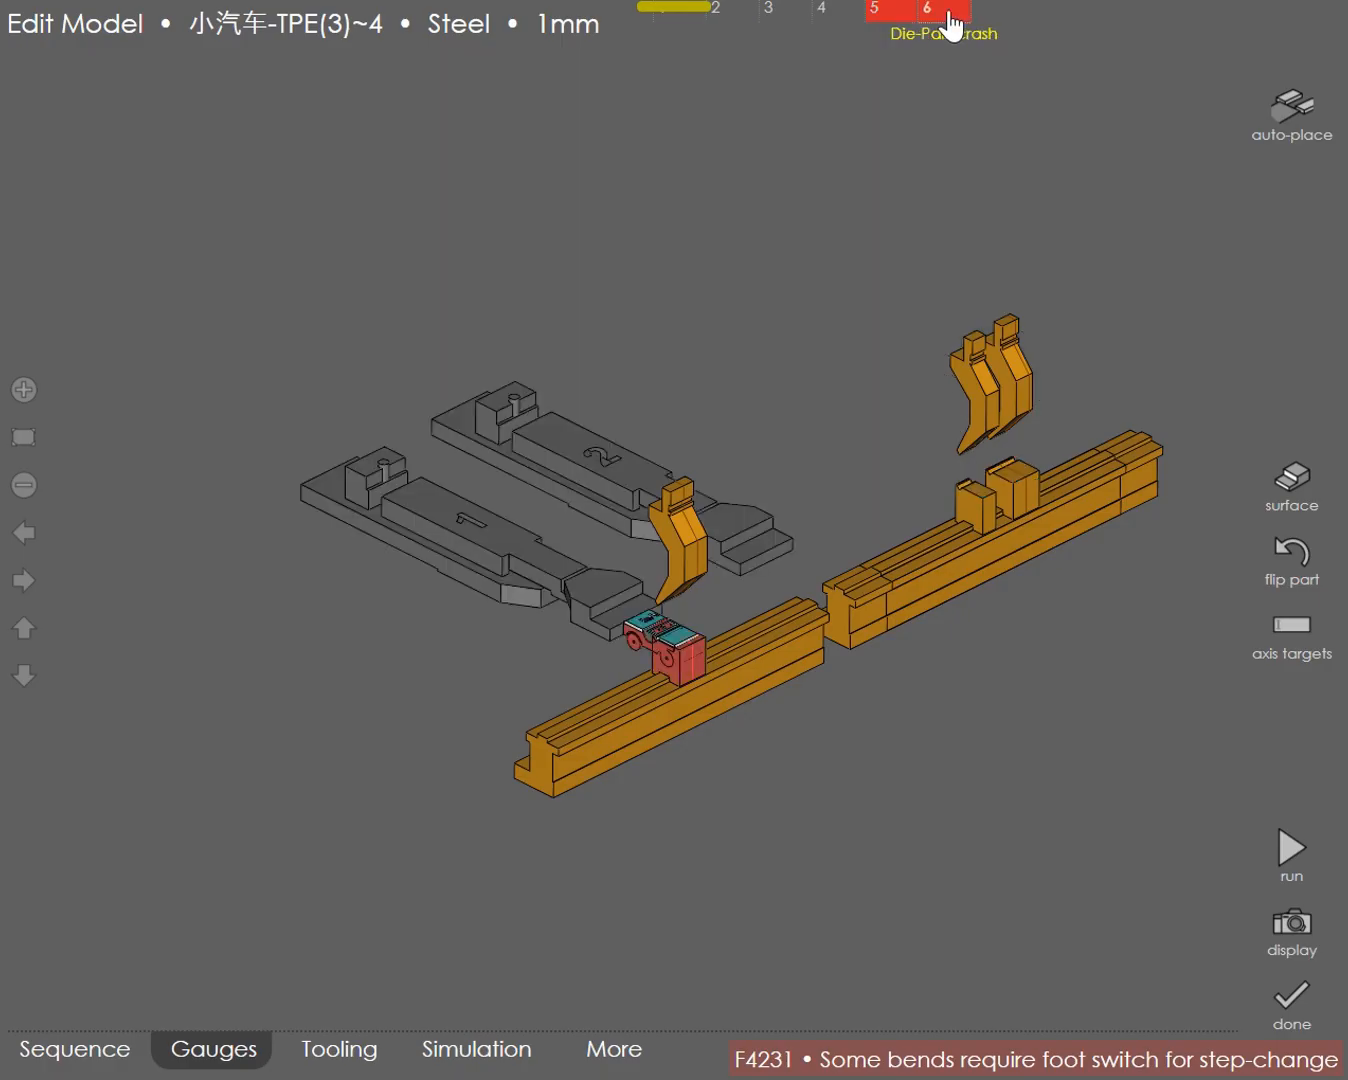
{"action": "left_click", "coordinate": [1291, 564]}
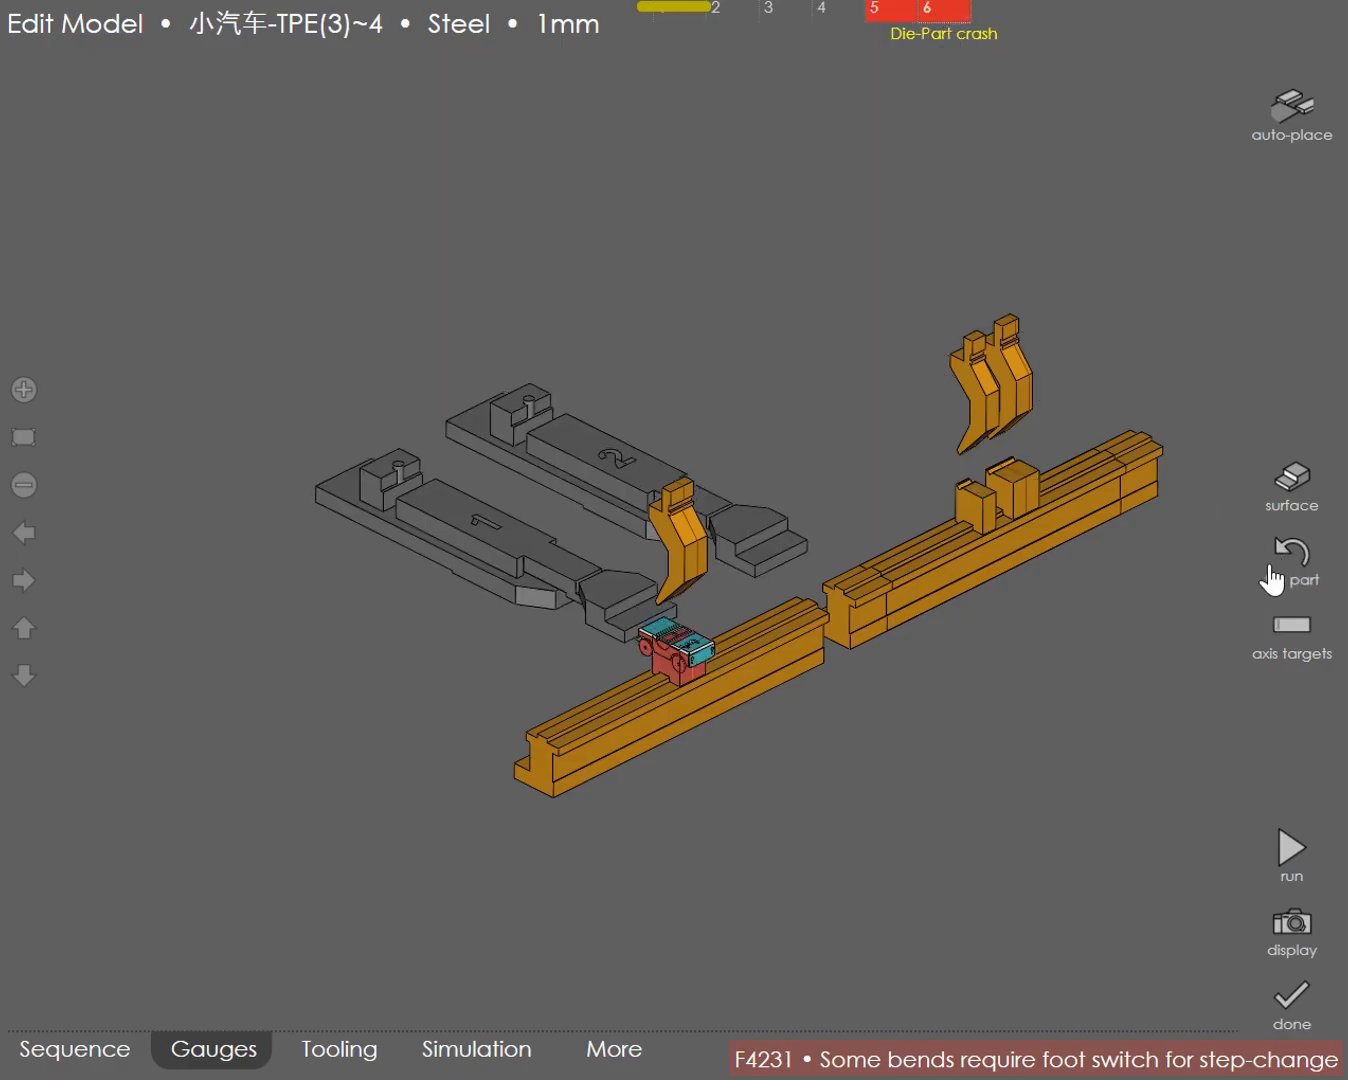
Step: Replace the 35 mm punch of the first tooling station with punch T12
{"action": "left_click", "coordinate": [340, 1050]}
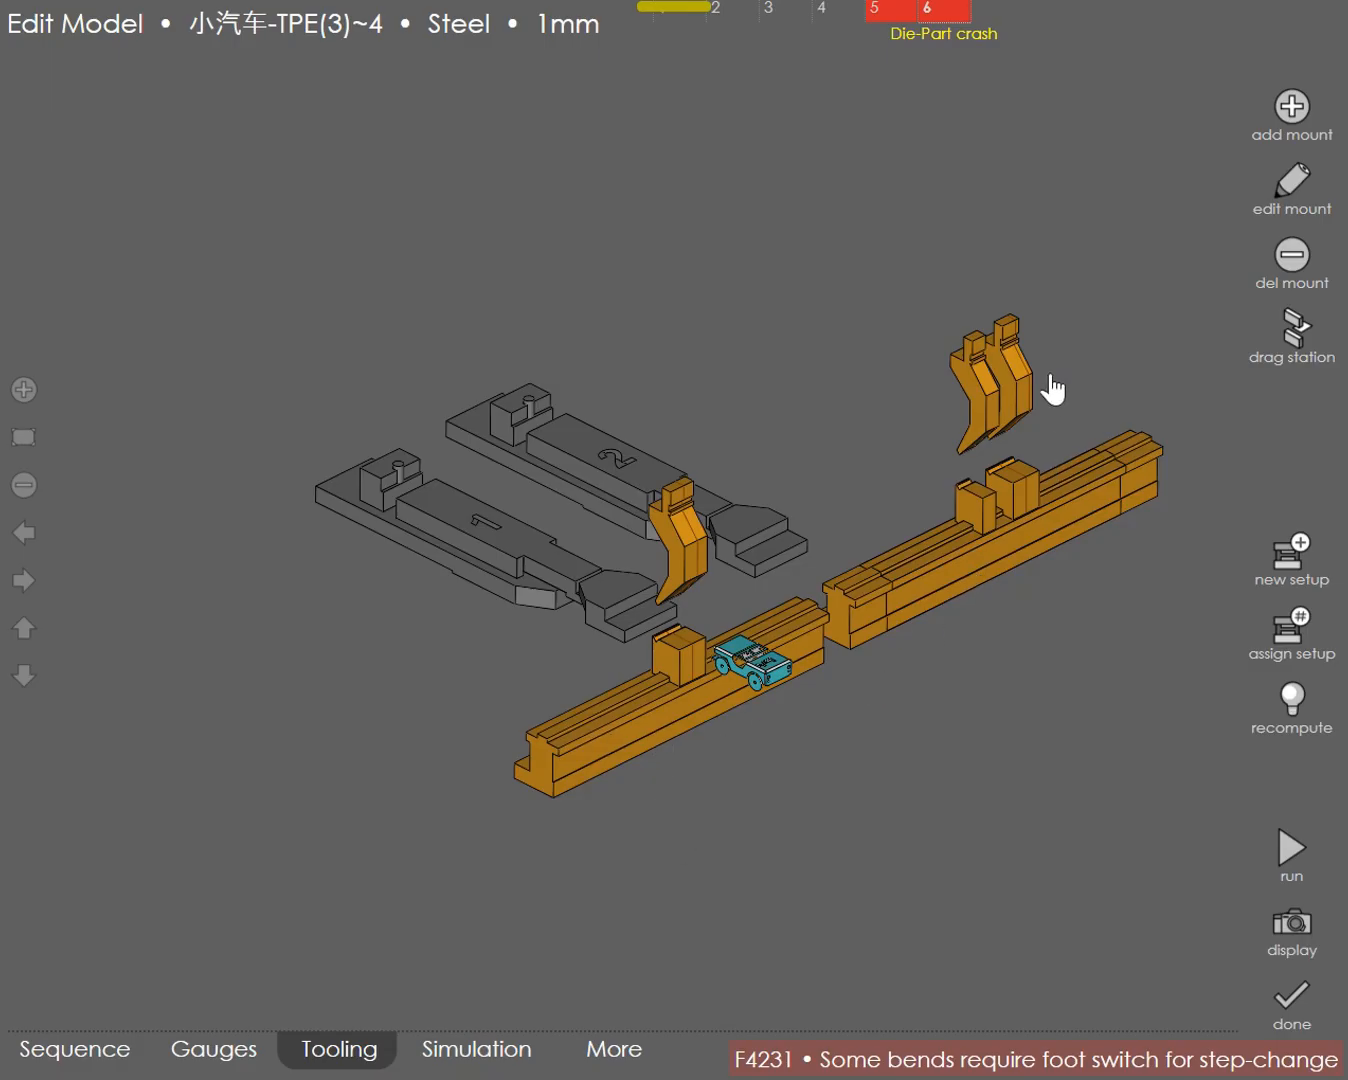
{"action": "left_click", "coordinate": [687, 565]}
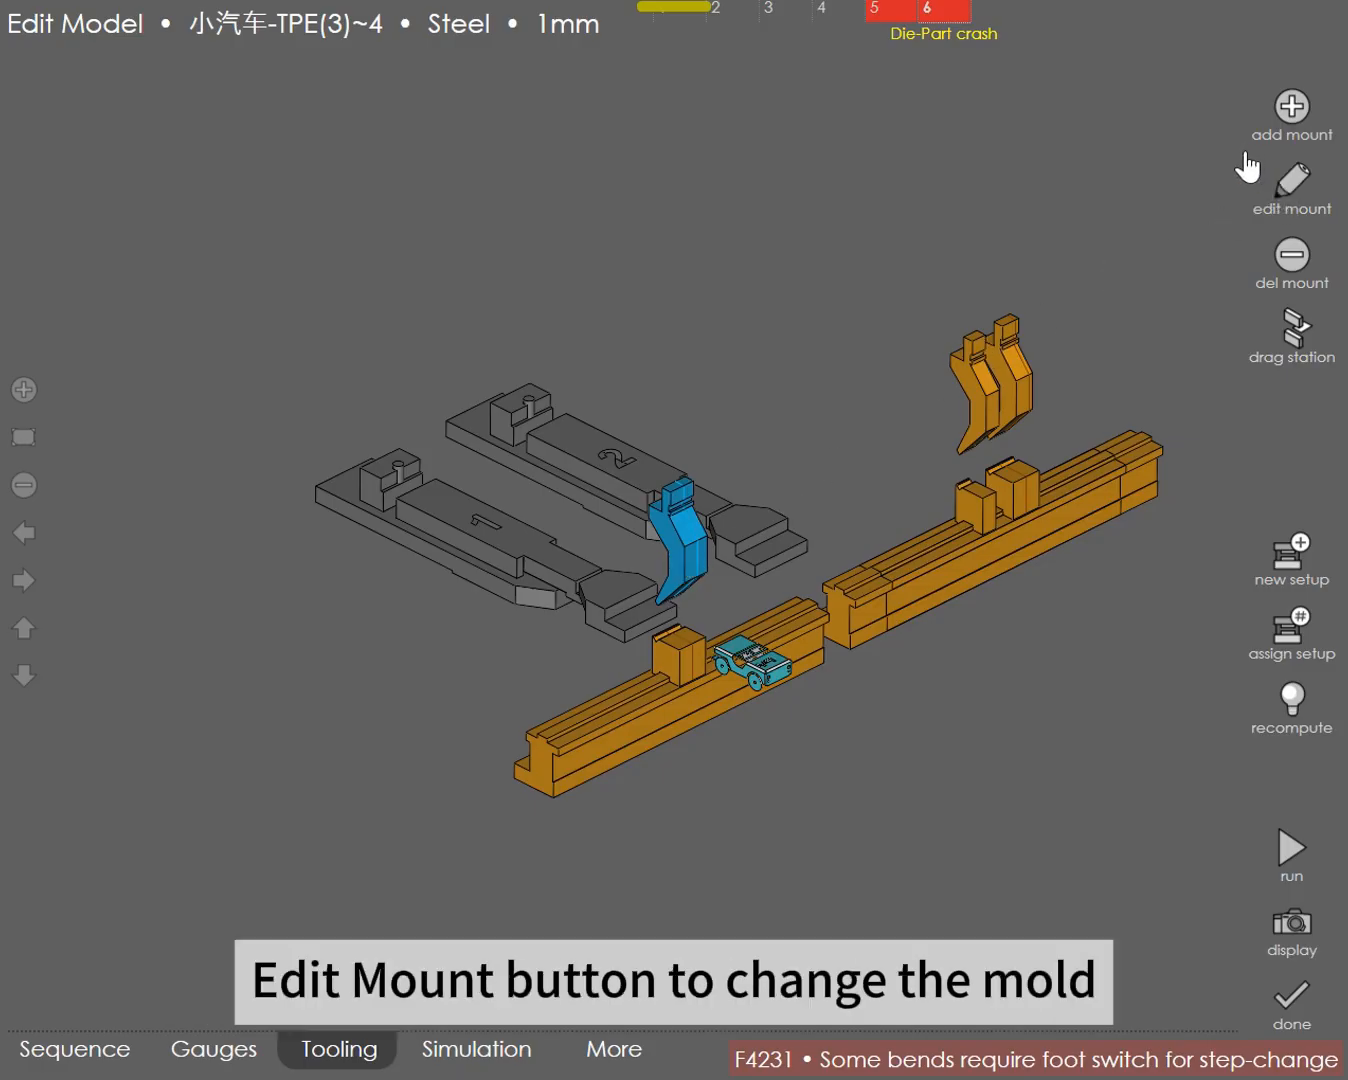
{"action": "left_click", "coordinate": [1286, 190]}
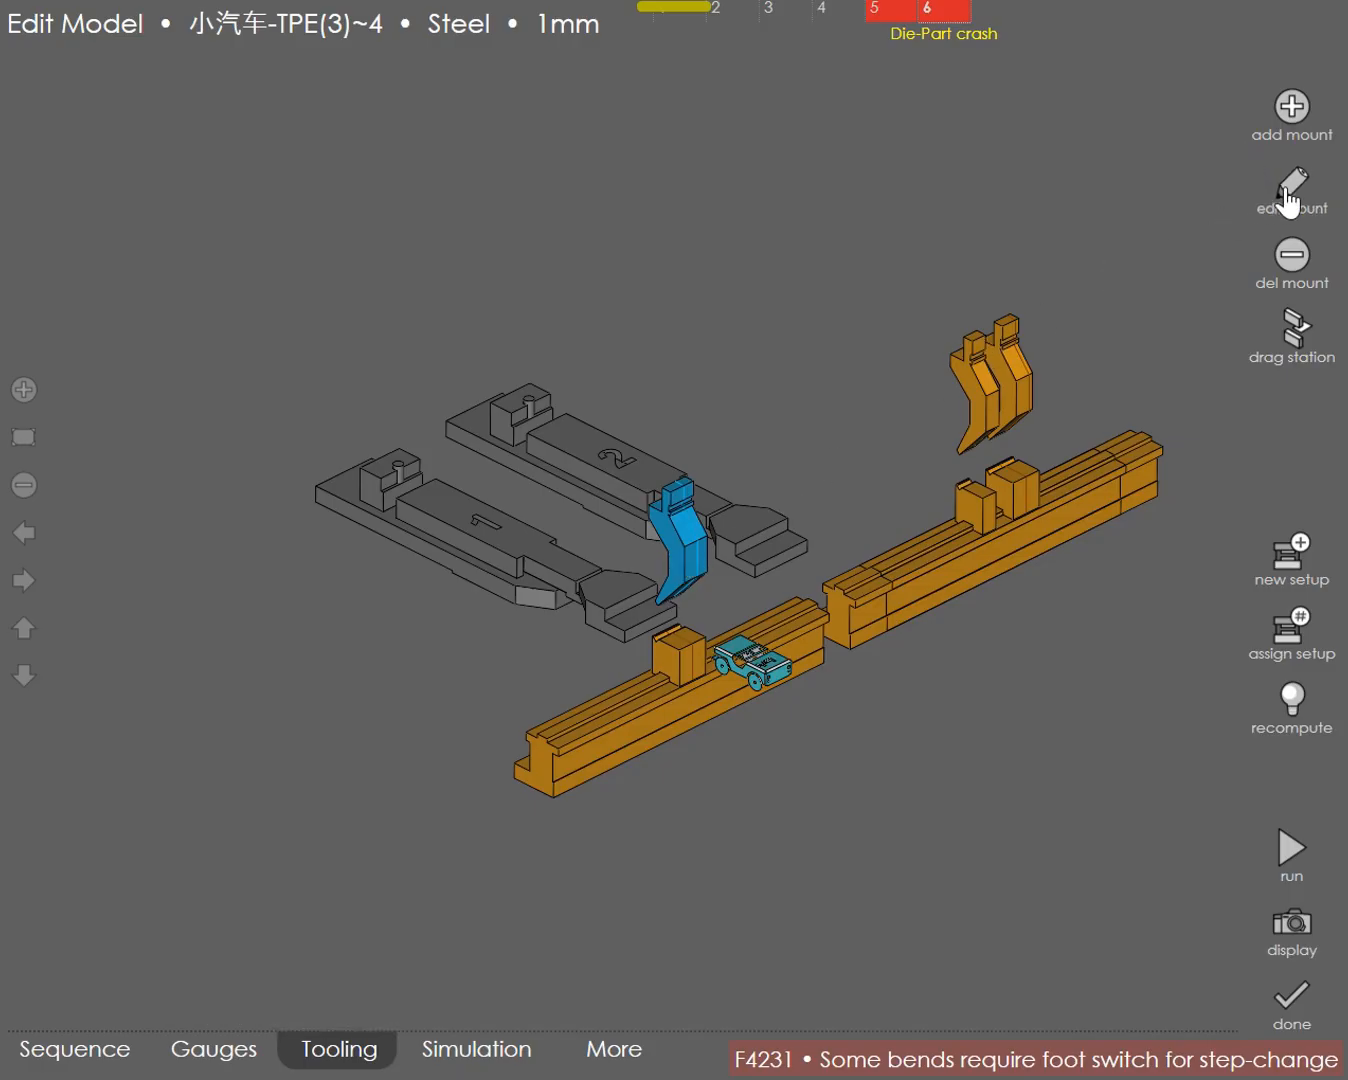
{"action": "left_click", "coordinate": [1288, 195]}
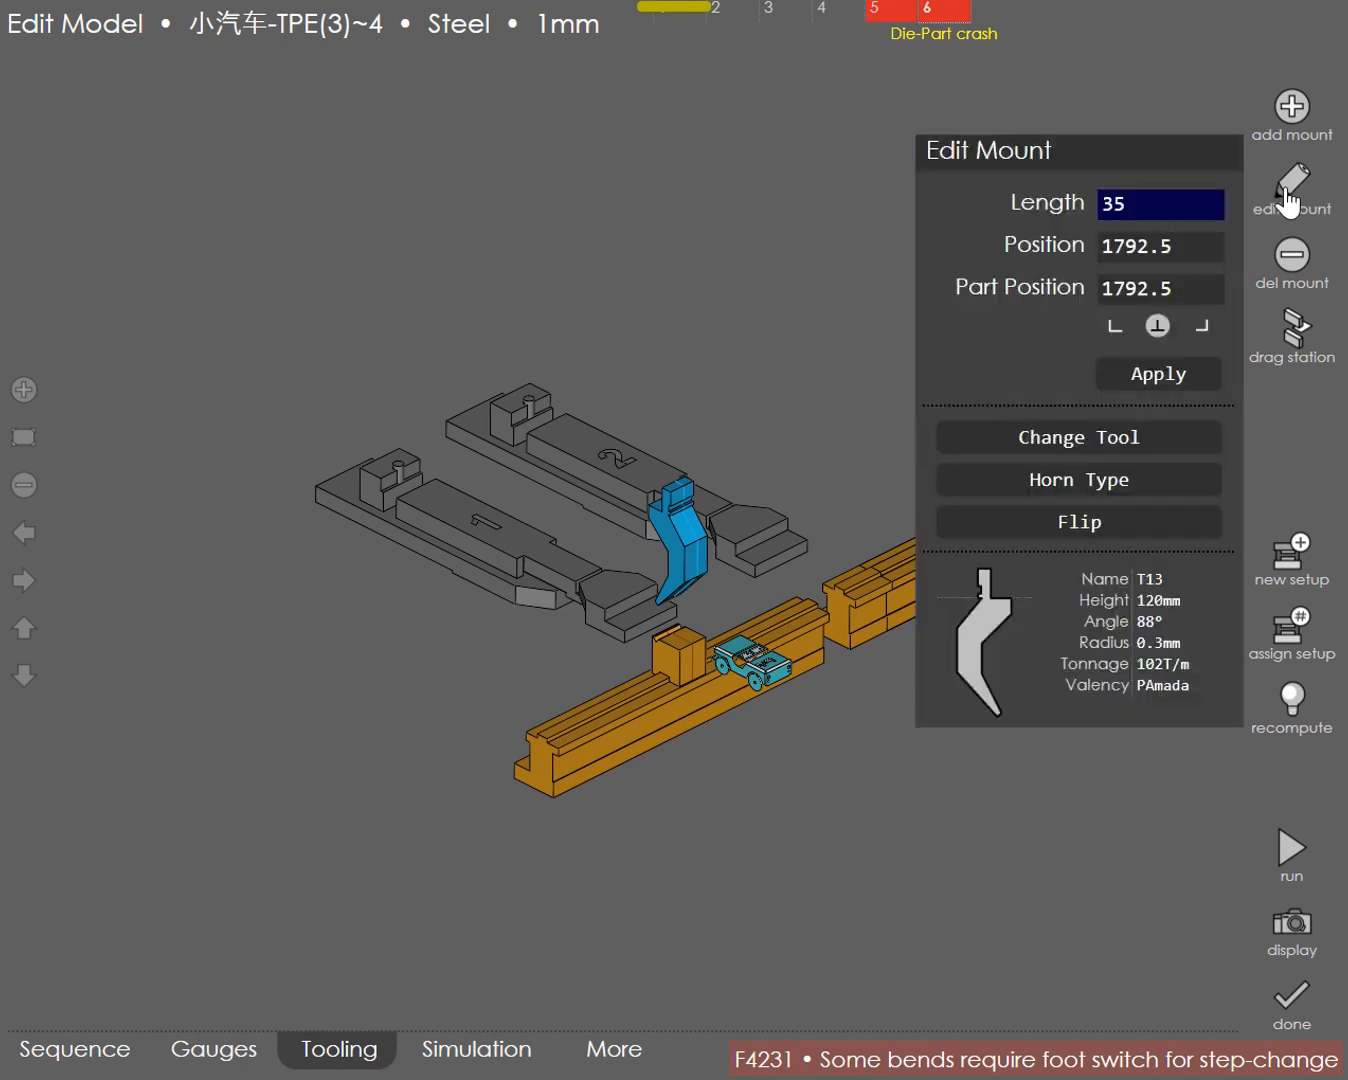
{"action": "left_click", "coordinate": [1070, 438]}
{"action": "left_click", "coordinate": [99, 342]}
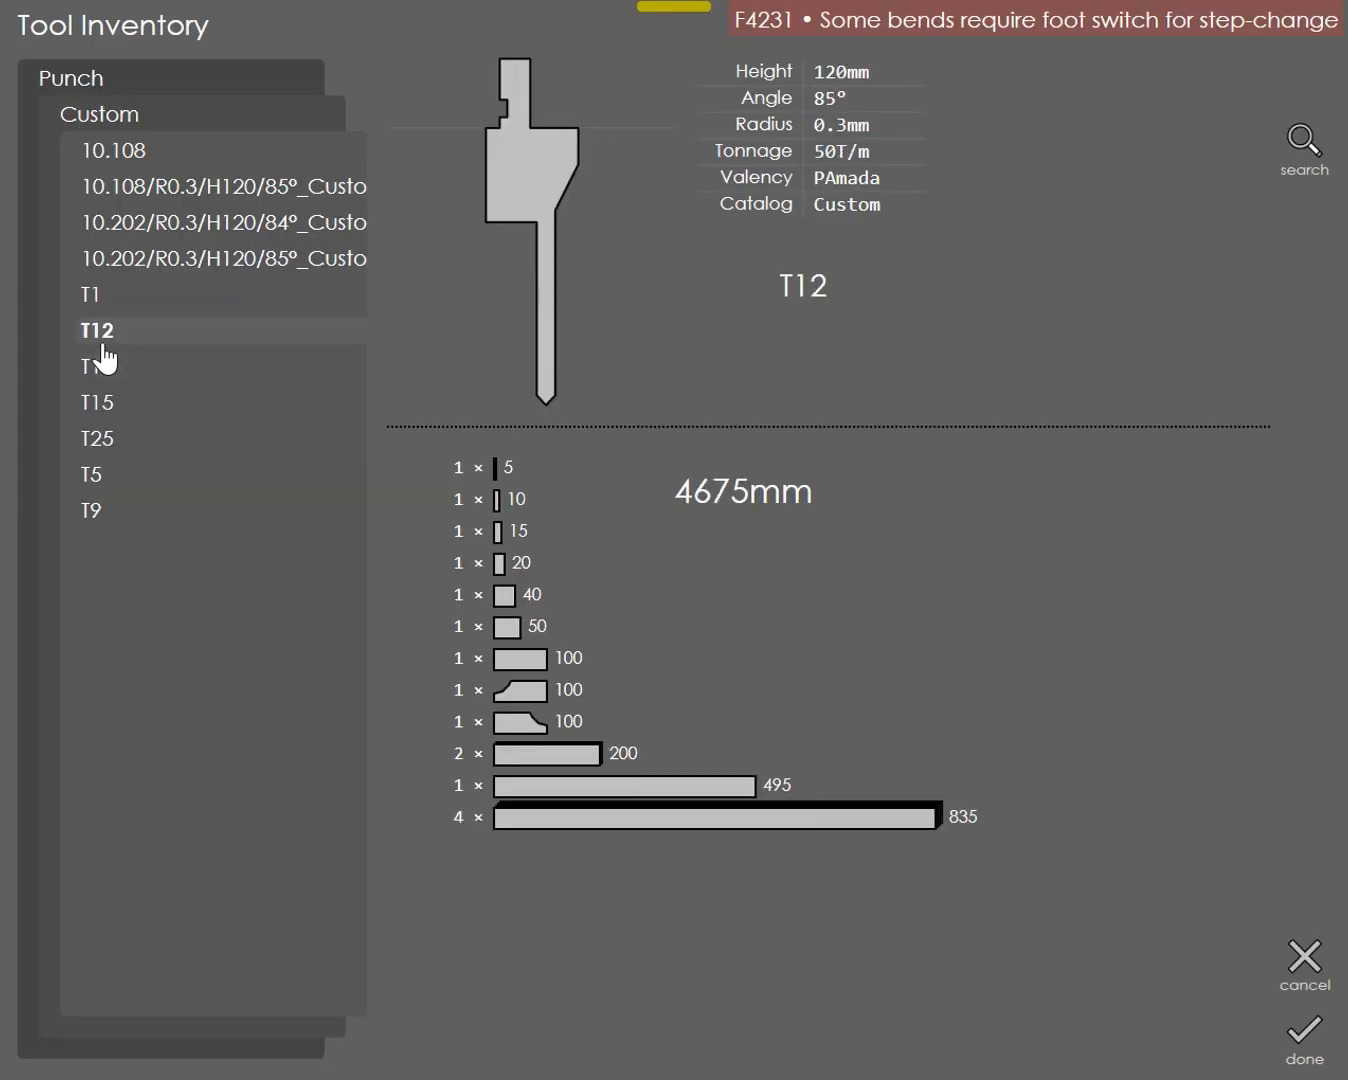
{"action": "left_click", "coordinate": [1293, 1032]}
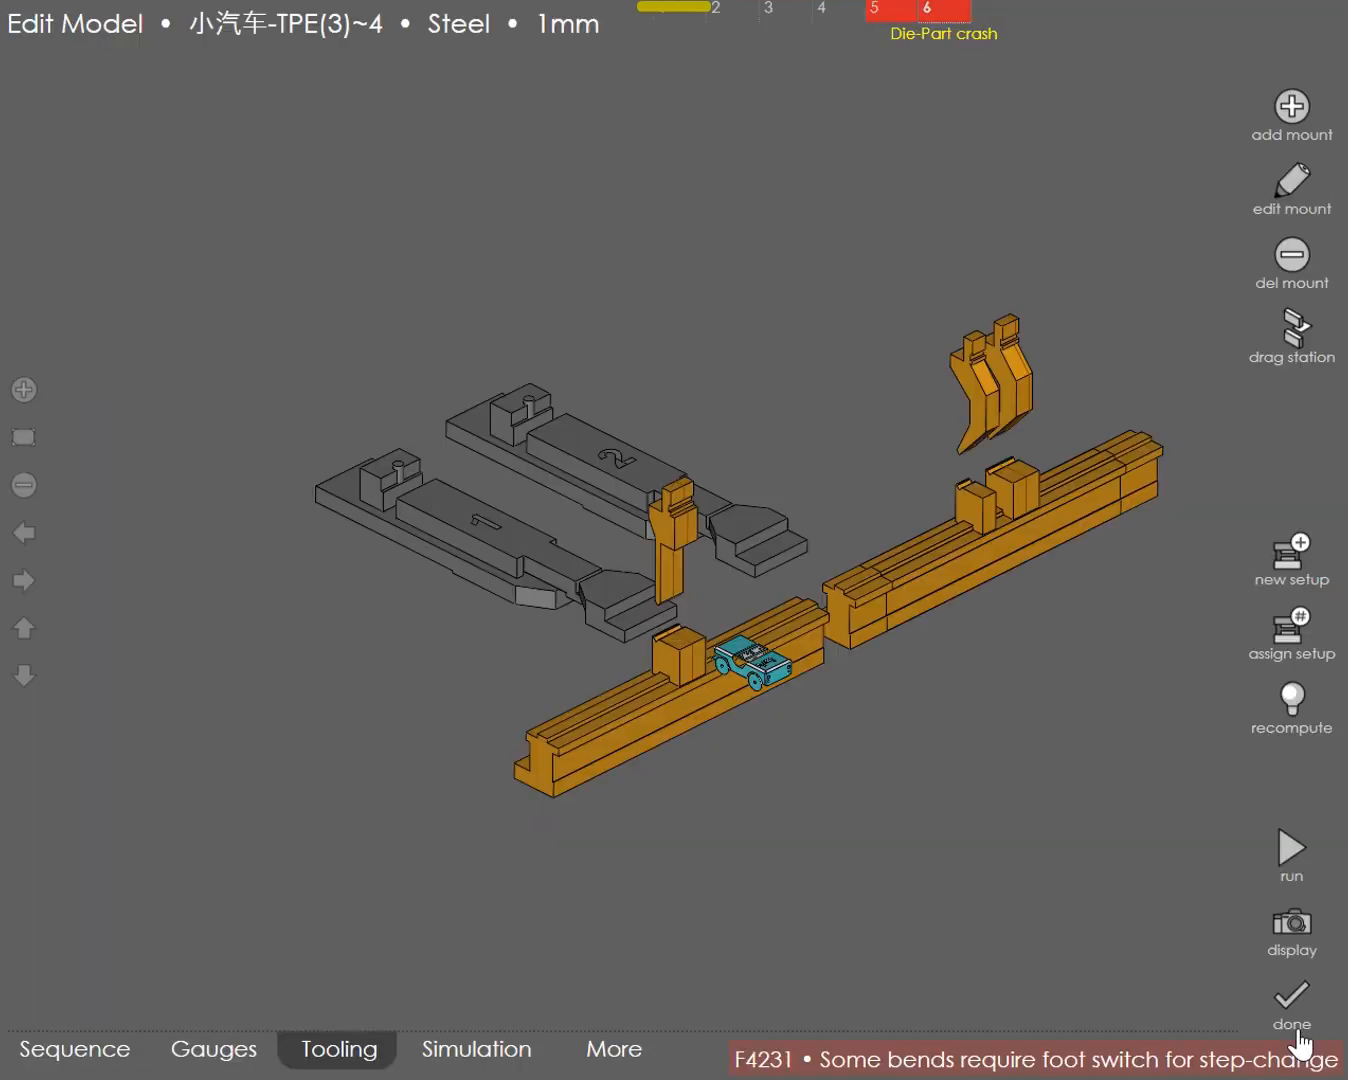
Step: Replace the 20 mm punch at position 2247.5 in the second tooling station with punch T12
{"action": "left_click", "coordinate": [977, 425]}
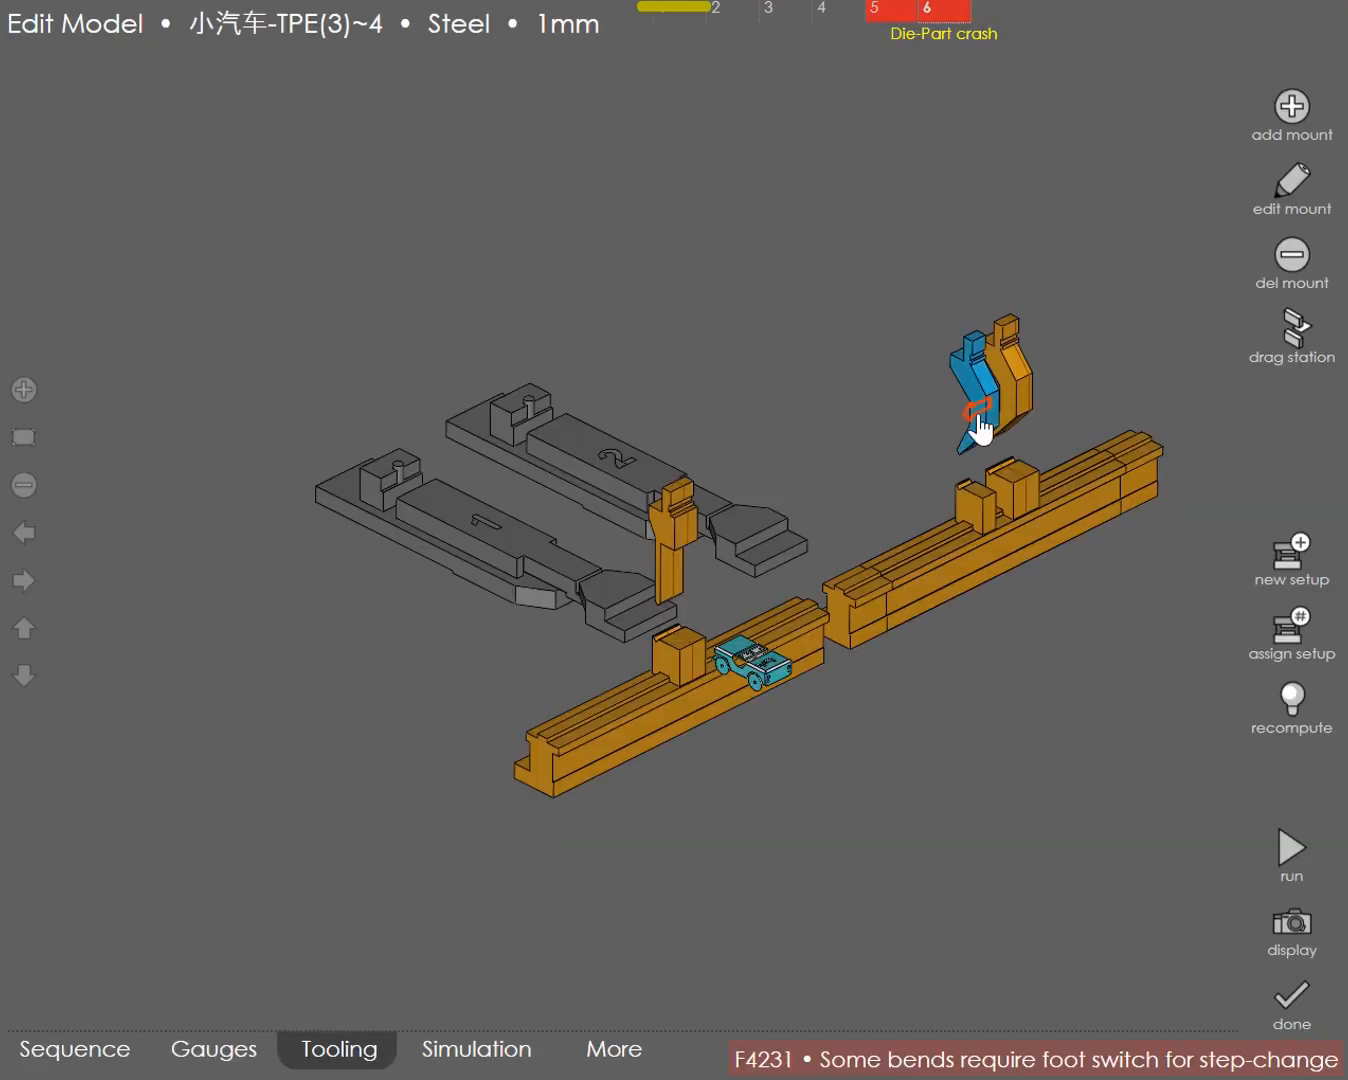
{"action": "left_click", "coordinate": [1290, 188]}
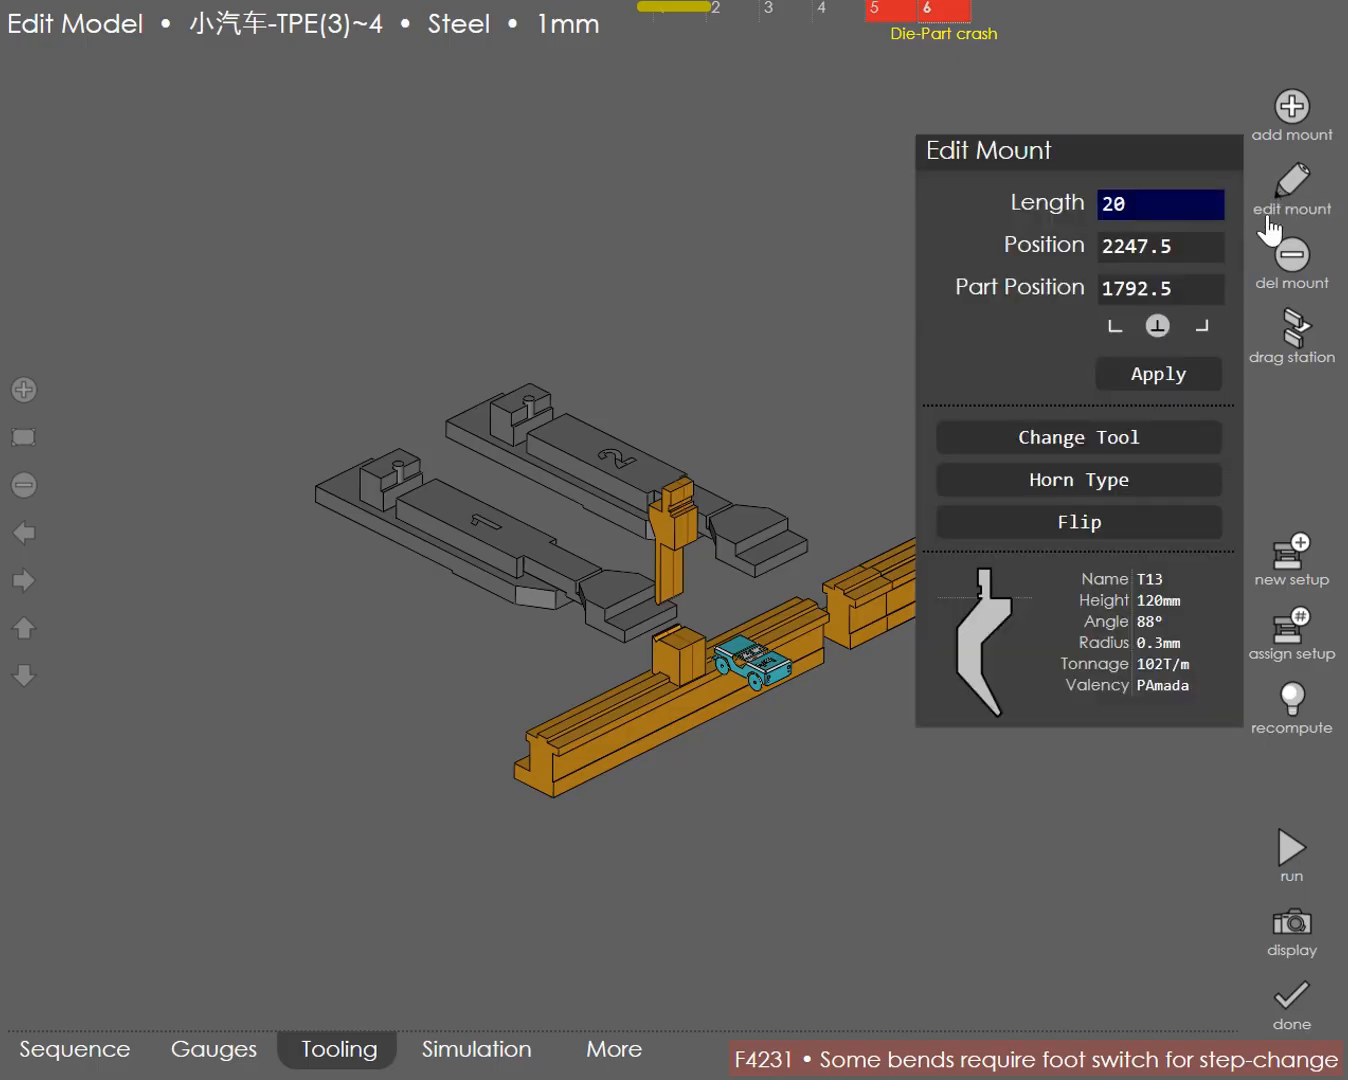
{"action": "left_click", "coordinate": [1091, 440]}
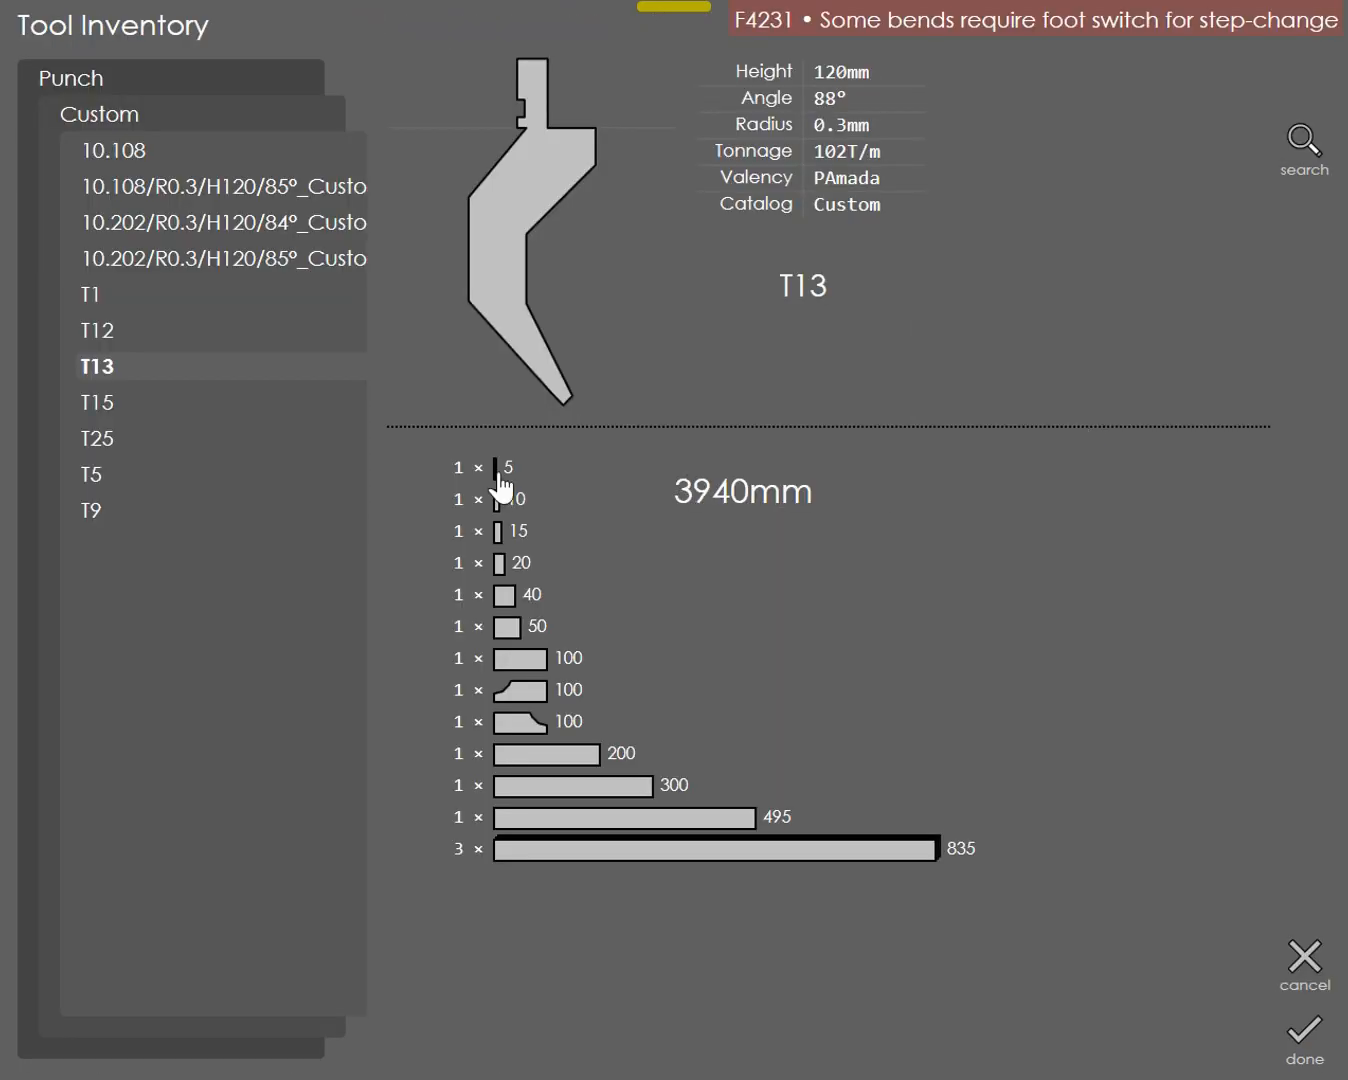
{"action": "left_click", "coordinate": [115, 341]}
{"action": "left_click", "coordinate": [1305, 1035]}
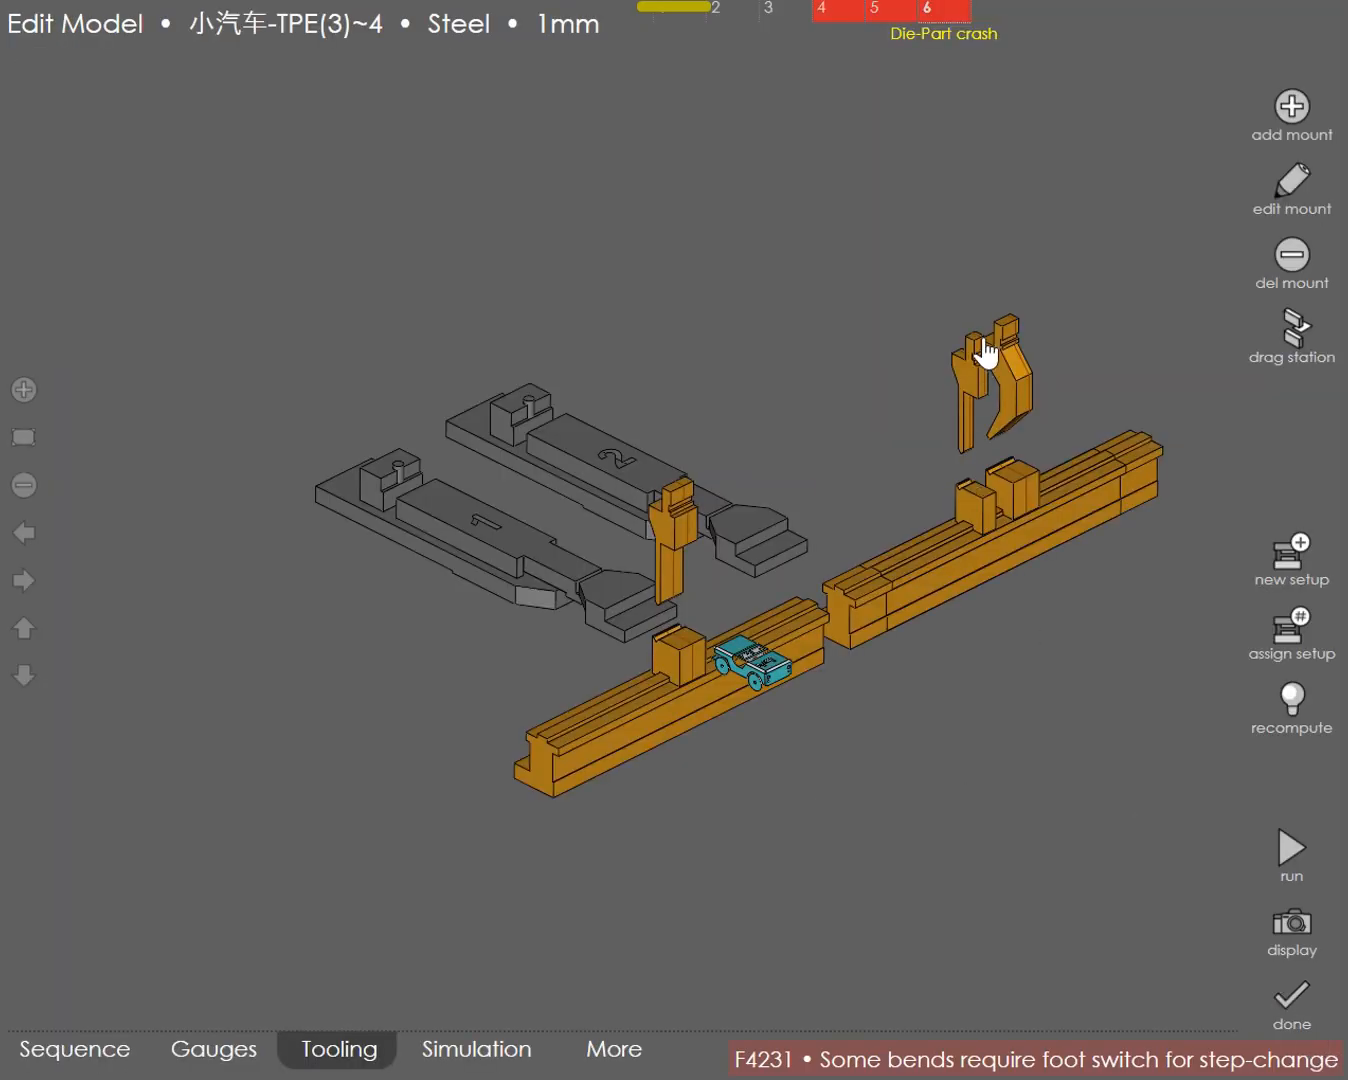
Step: Replace the second station's remaining T13 punch, at position 2296, with punch T12
{"action": "left_click", "coordinate": [1293, 185]}
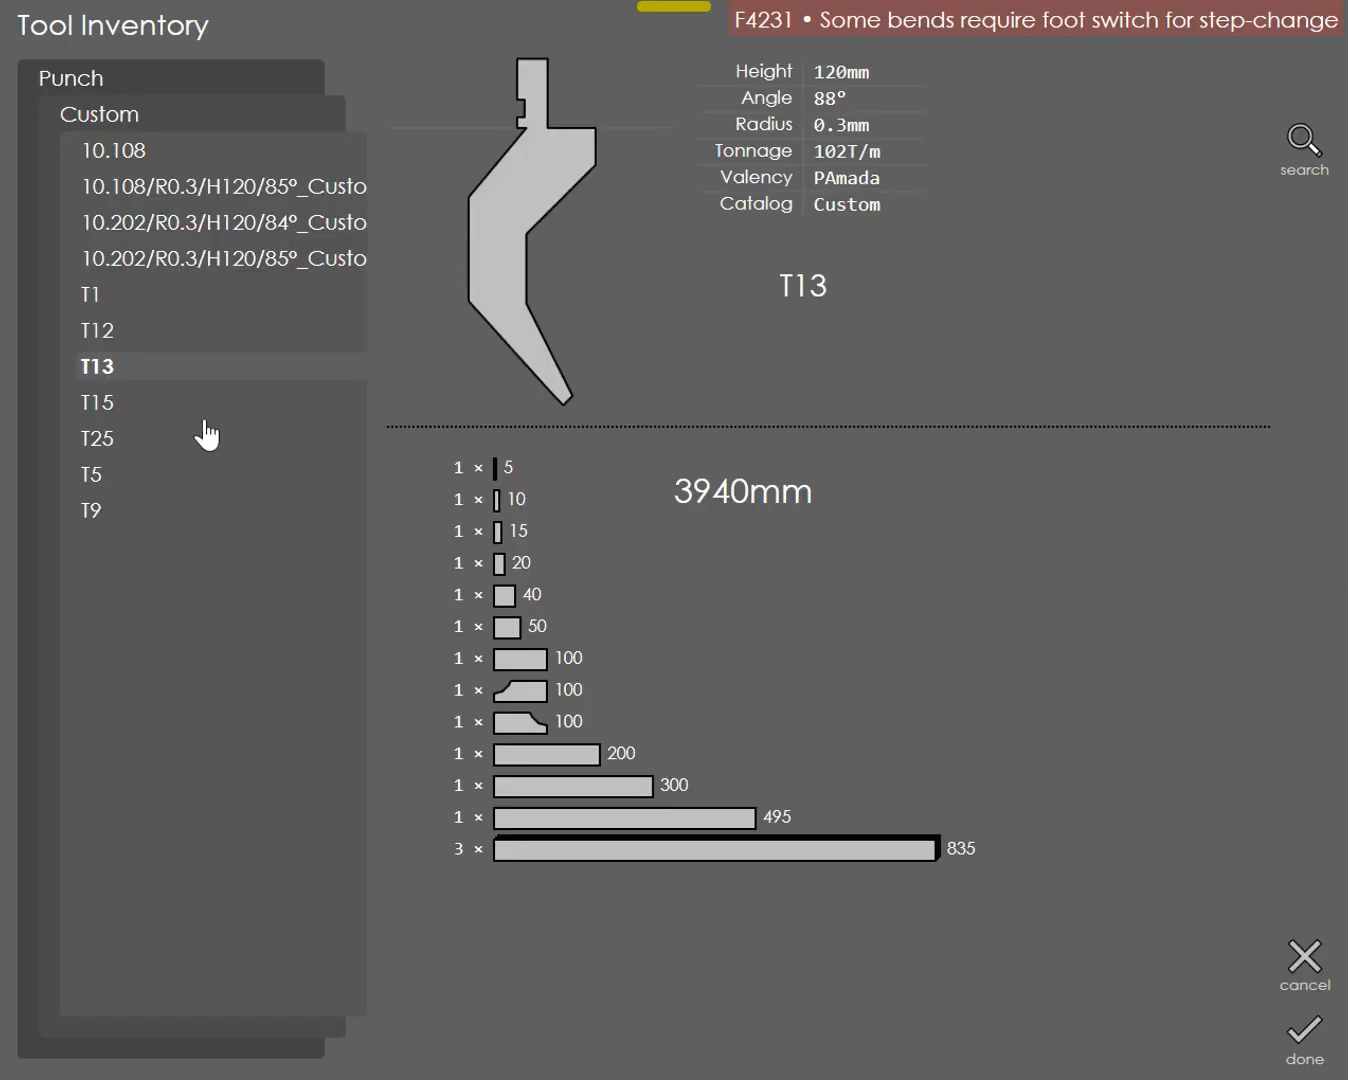
{"action": "left_click", "coordinate": [111, 342]}
{"action": "left_click", "coordinate": [1297, 1036]}
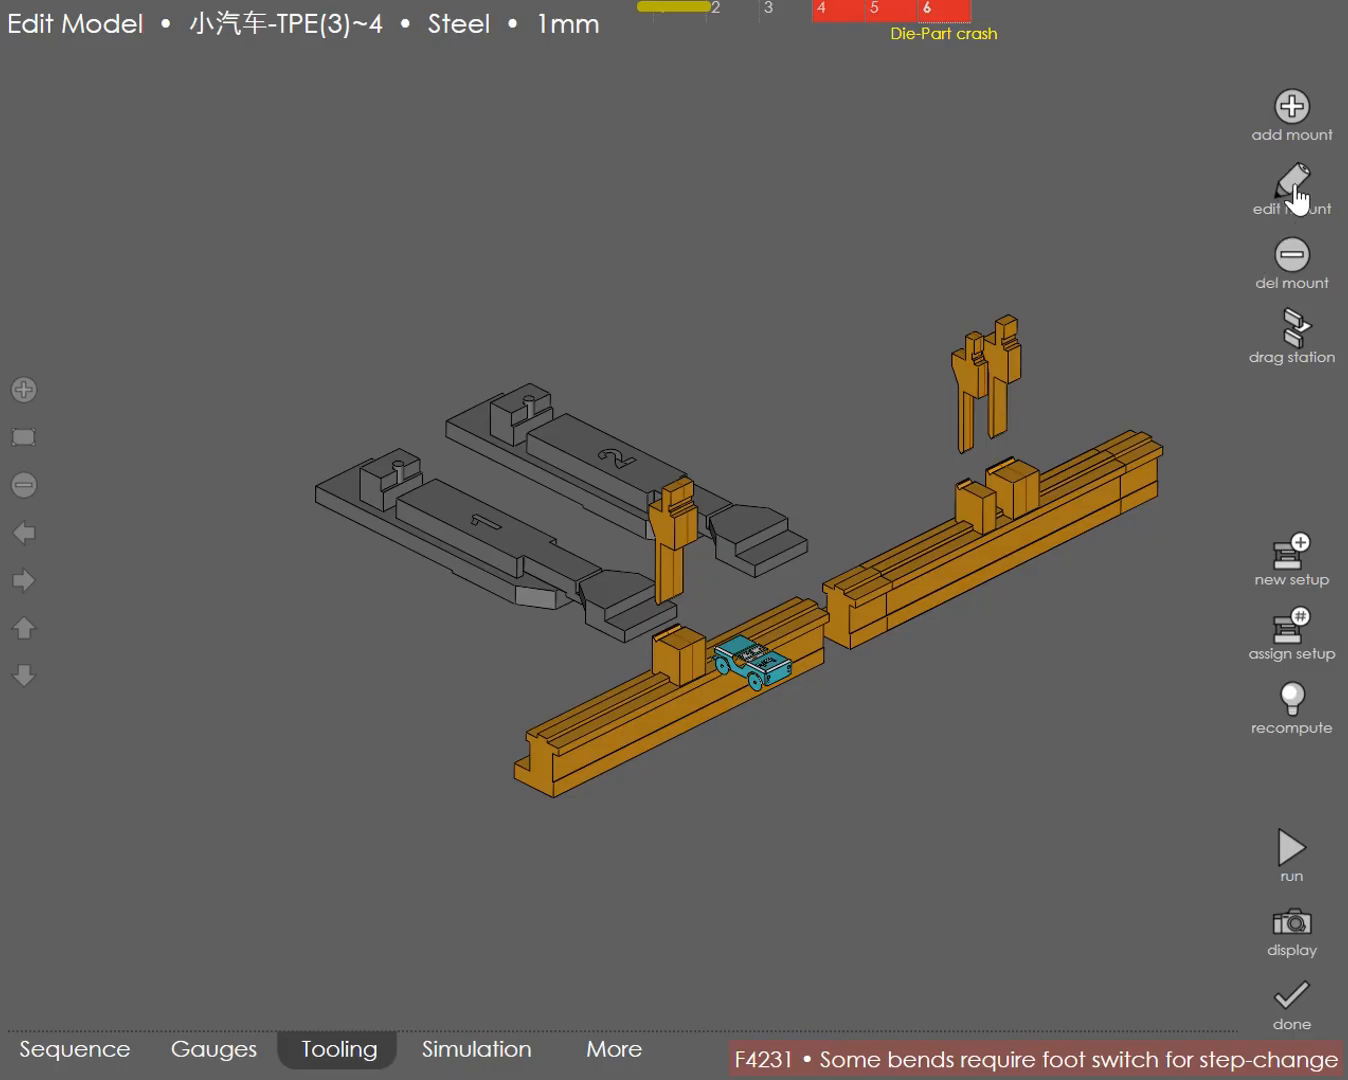
Step: Review the mount settings of the second station's 20 mm T12 punch at position 2296, making no edits
{"action": "left_click", "coordinate": [1012, 372]}
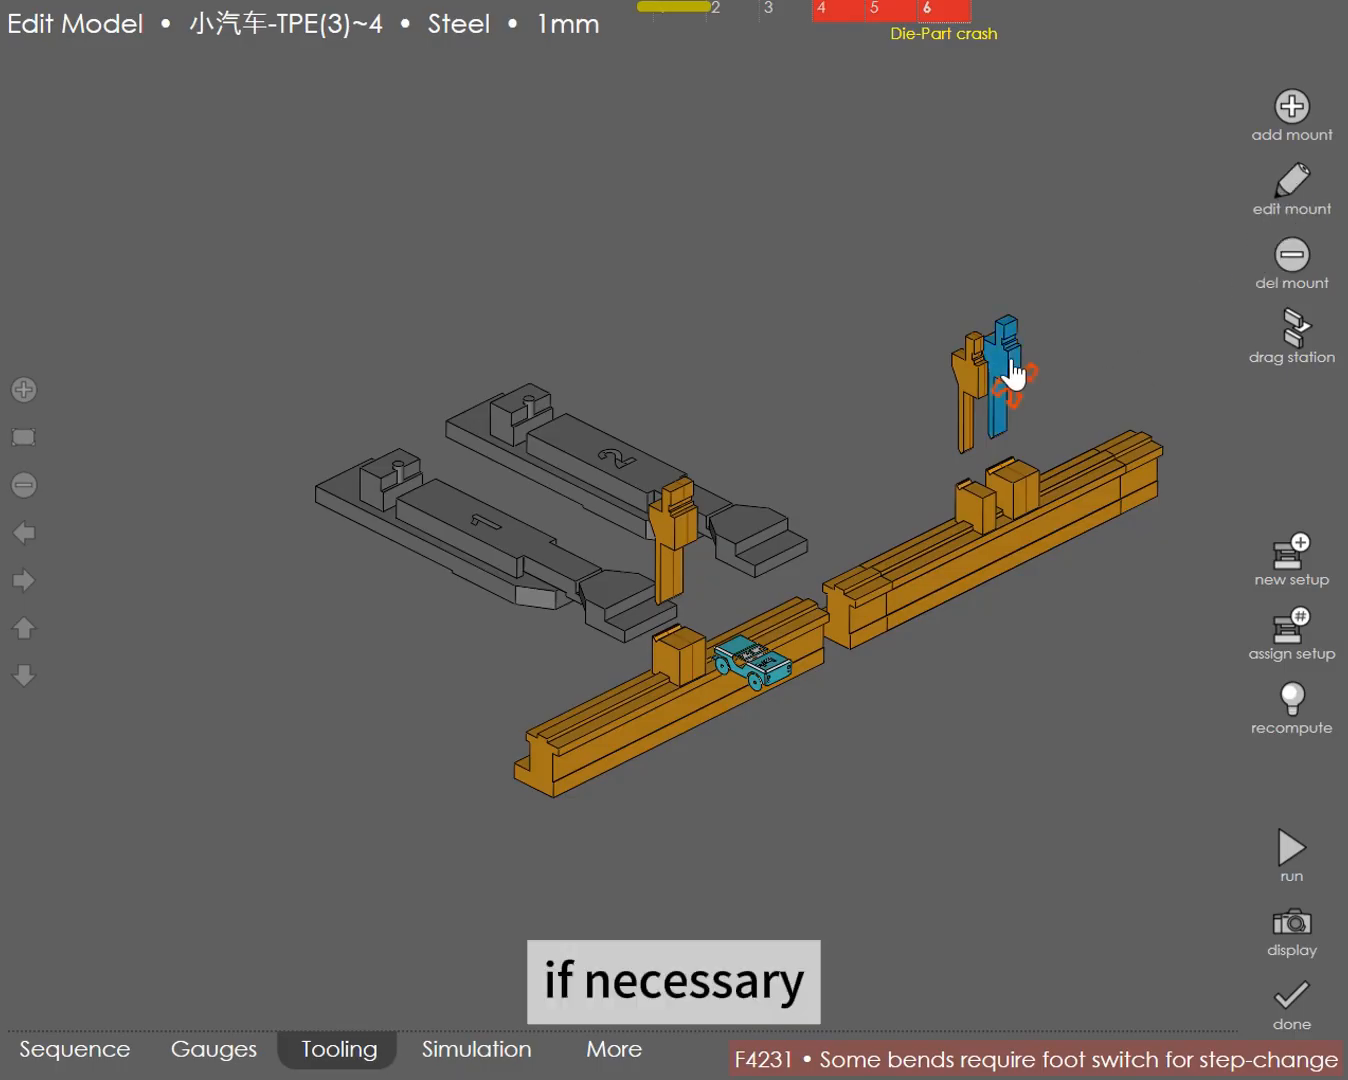
{"action": "left_click", "coordinate": [1293, 187]}
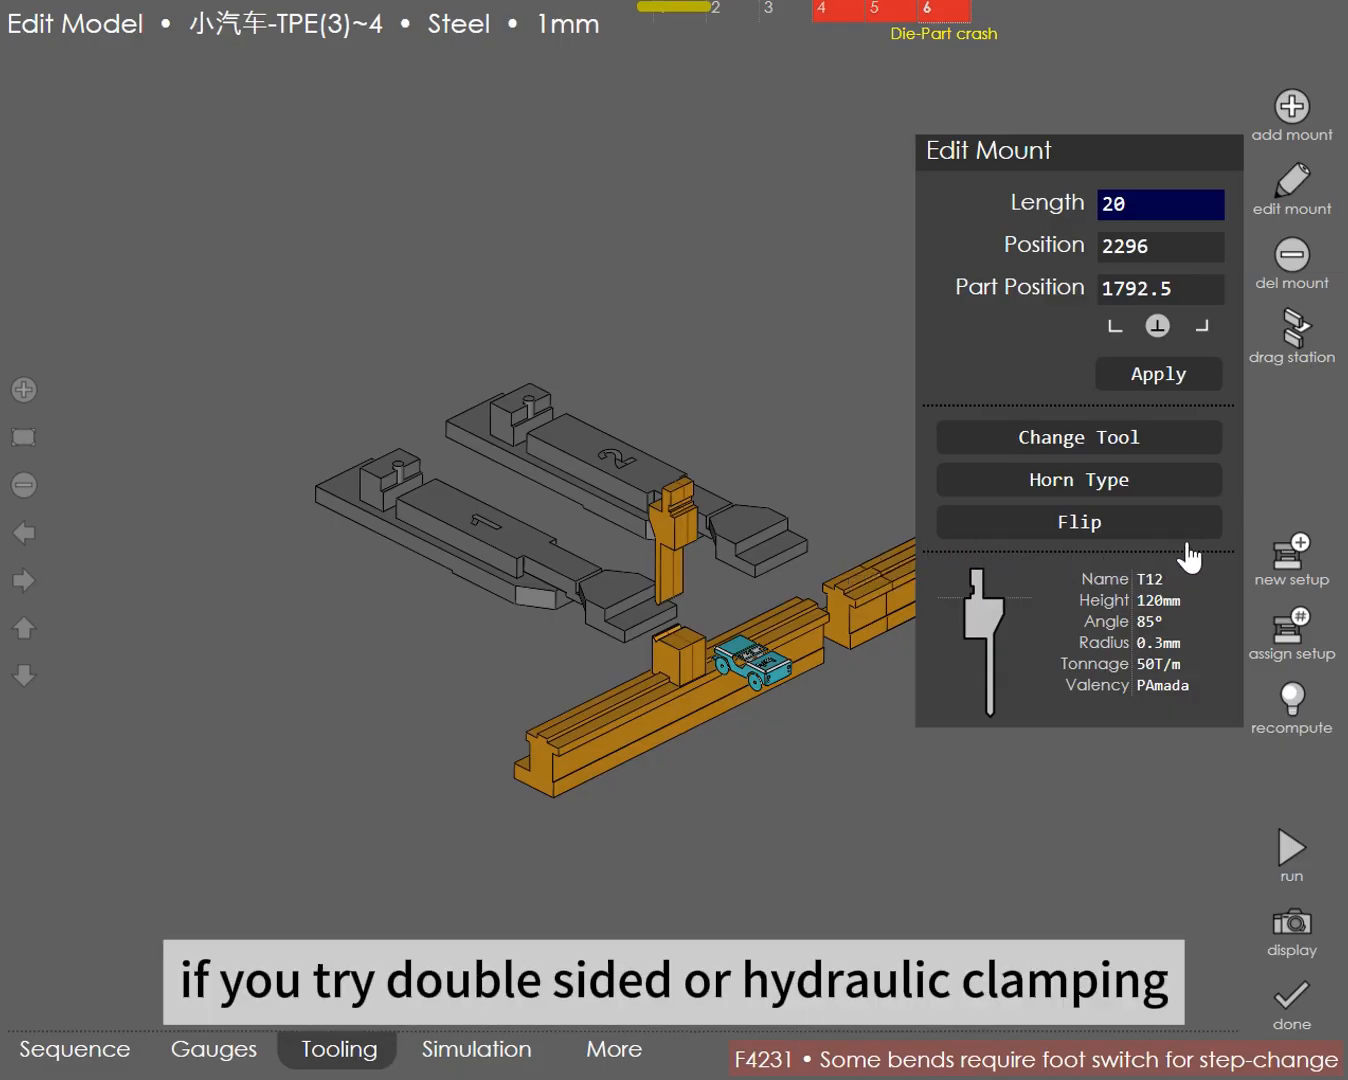
{"action": "left_click", "coordinate": [1043, 876]}
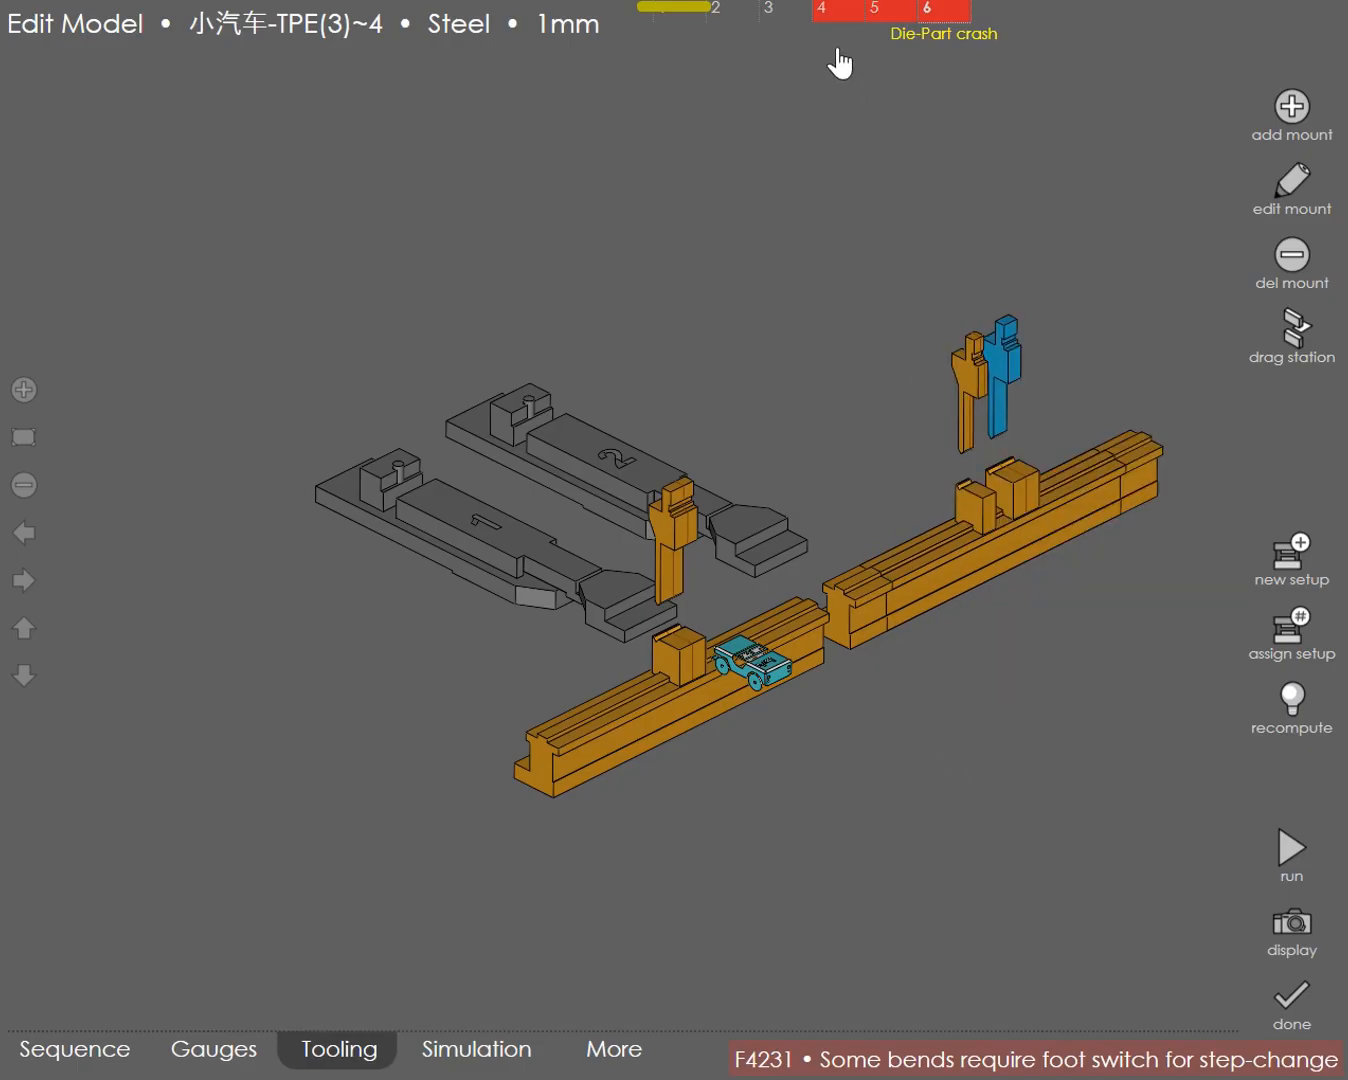
Step: Inspect bend 4 and the first station's punch, and simulate the part's bending sequence through bend 6
{"action": "left_click", "coordinate": [829, 13]}
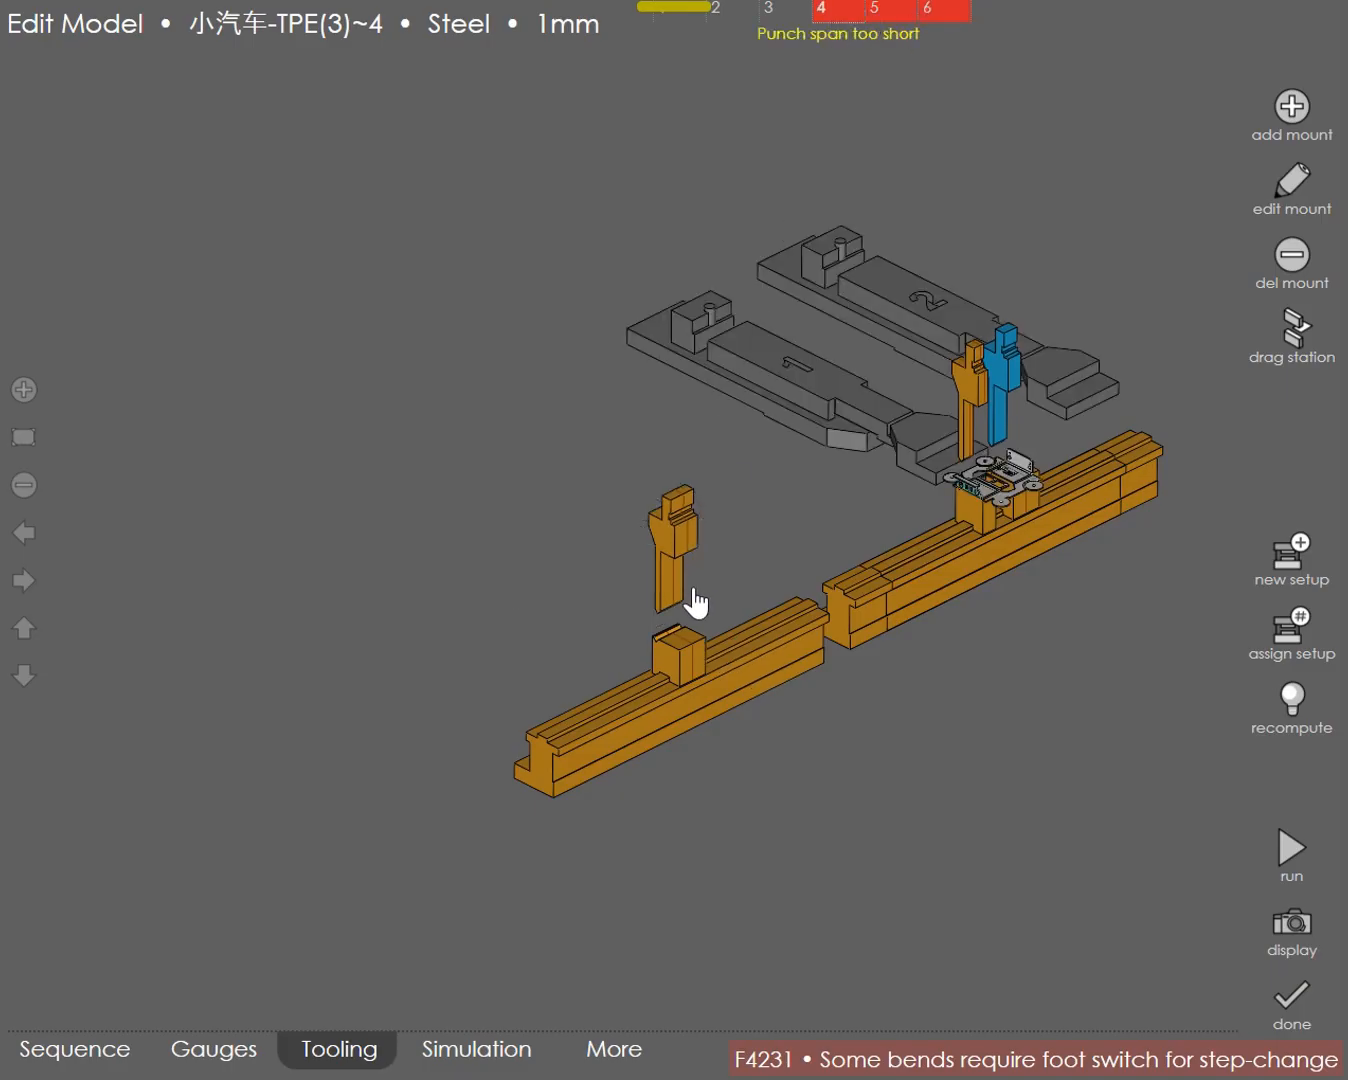
{"action": "left_click", "coordinate": [679, 550]}
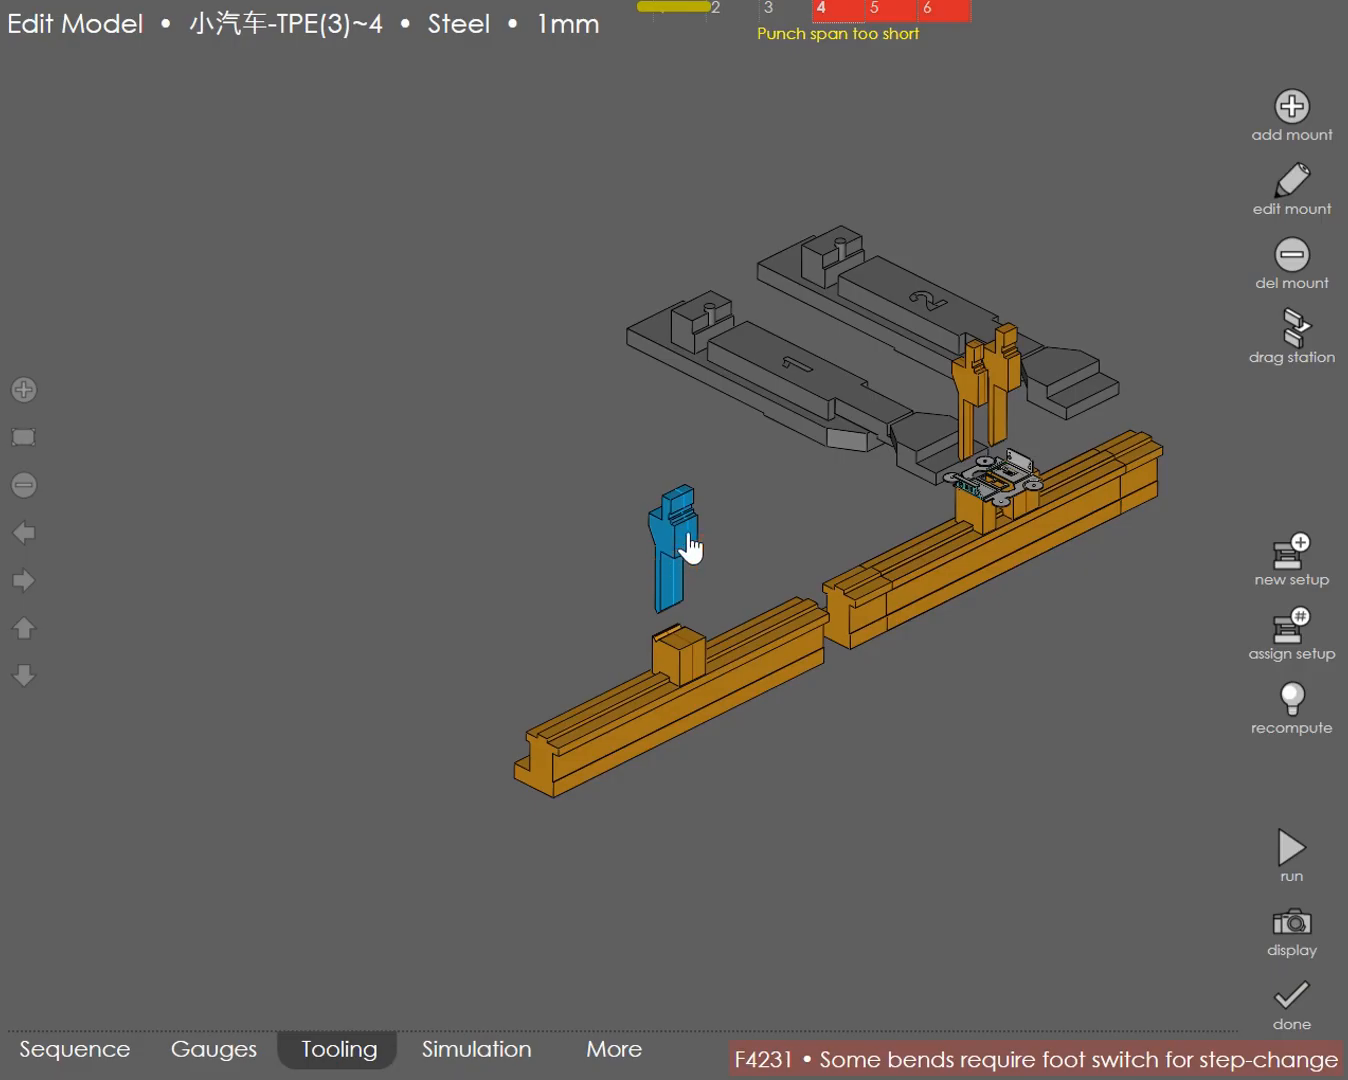
{"action": "left_click_drag", "start_coordinate": [689, 547], "coordinate": [690, 552]}
{"action": "left_click", "coordinate": [483, 1059]}
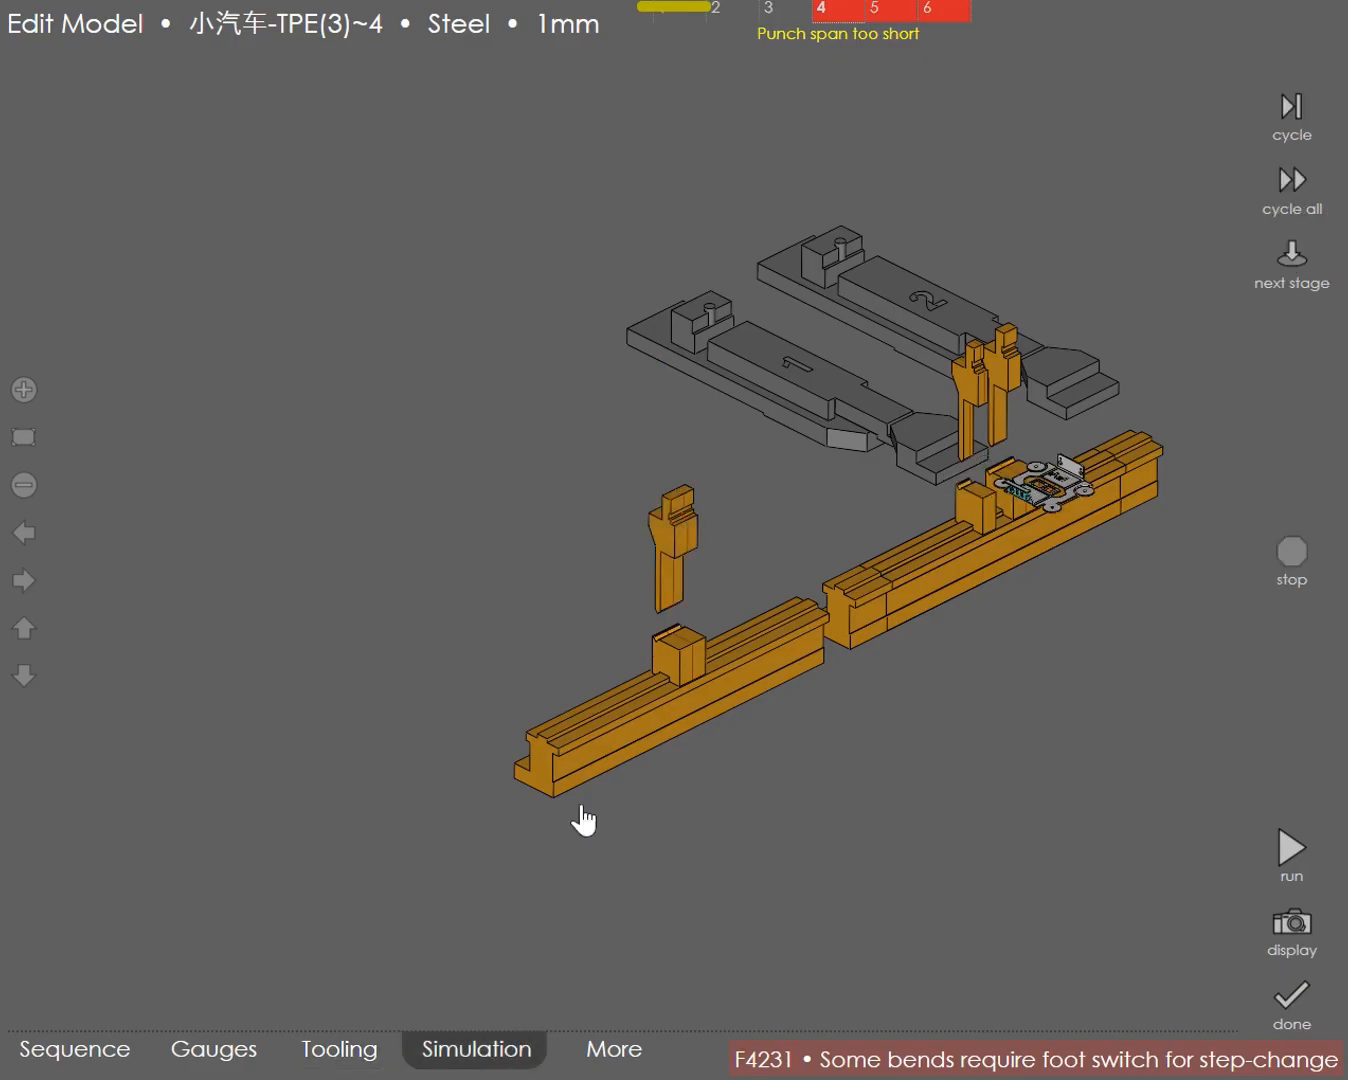
{"action": "left_click", "coordinate": [663, 29]}
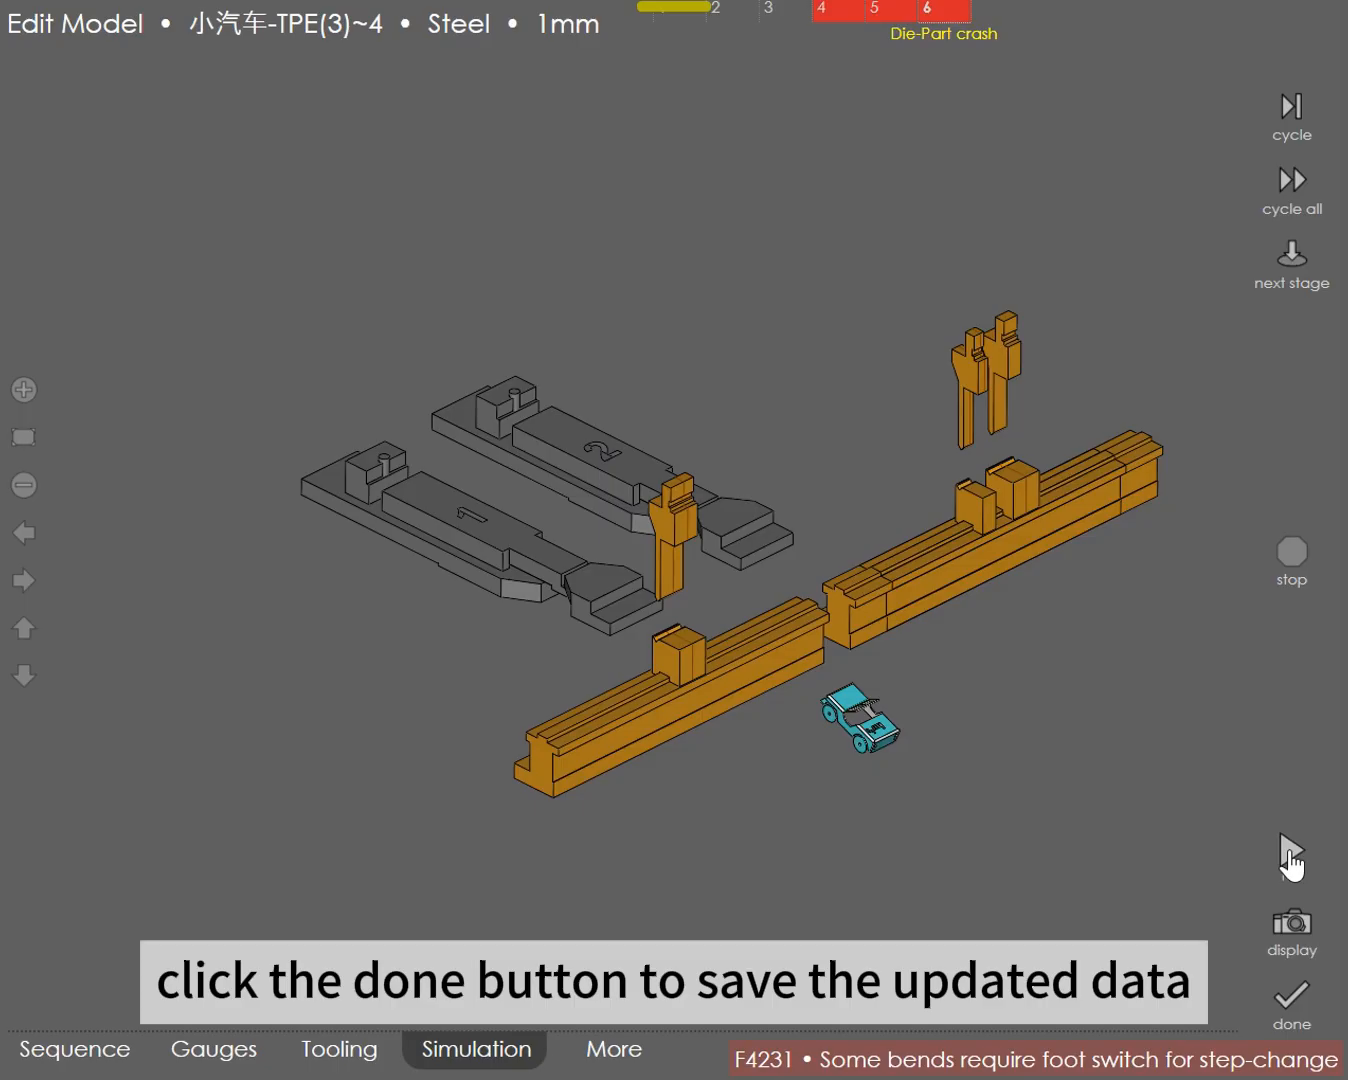
Step: Finish editing the model, save the changed bend data, and load the program for running
{"action": "key", "text": "Escape"}
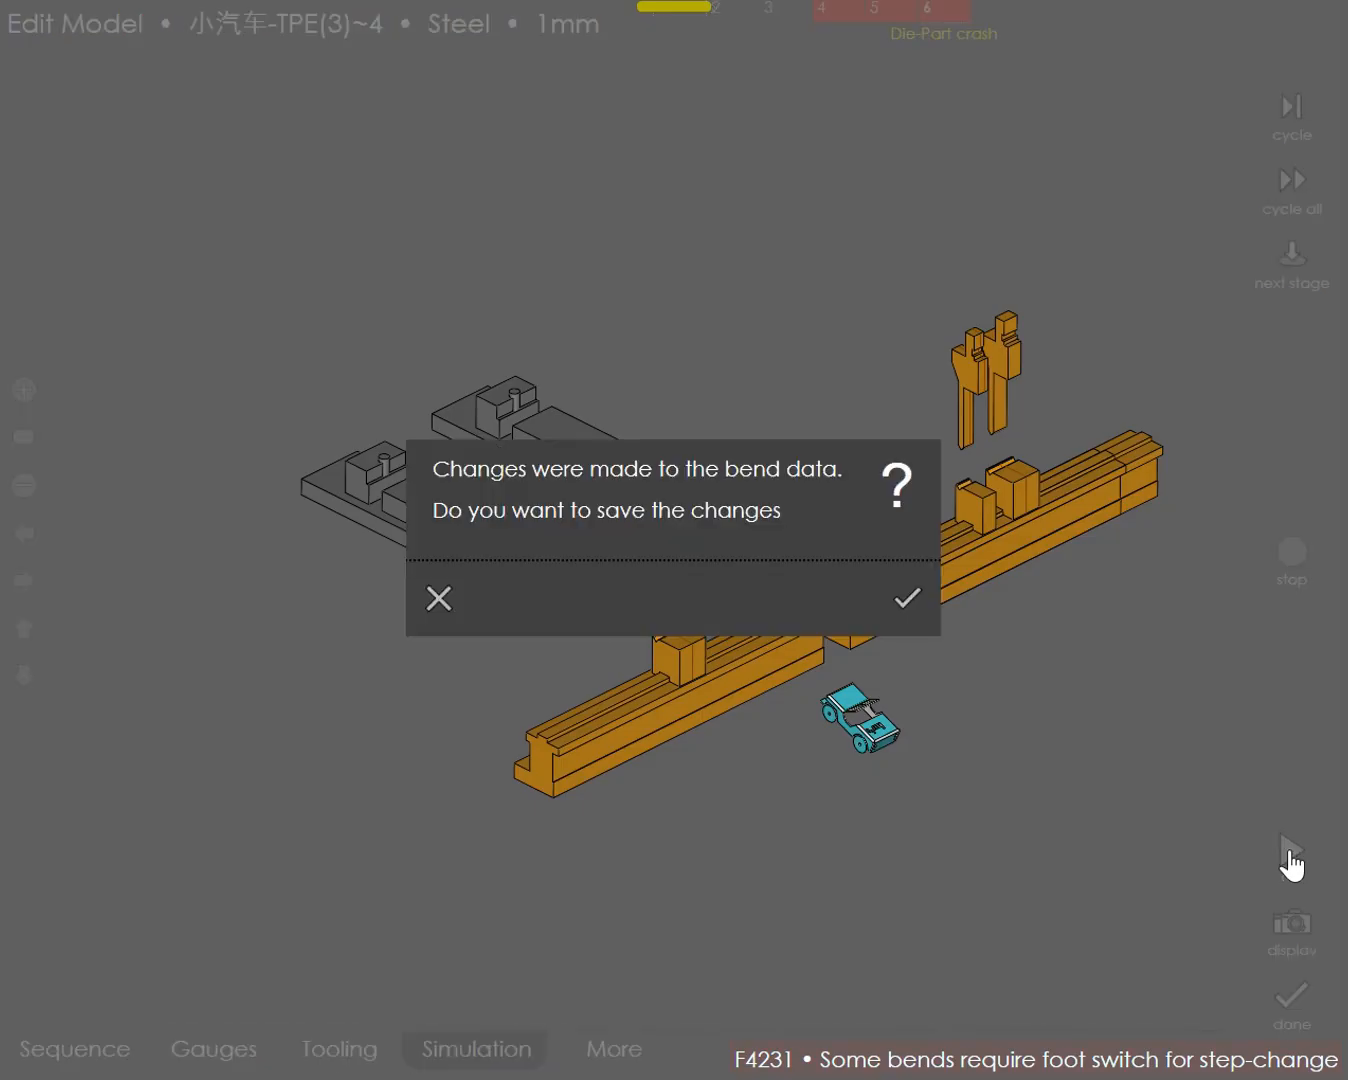
{"action": "left_click", "coordinate": [908, 601]}
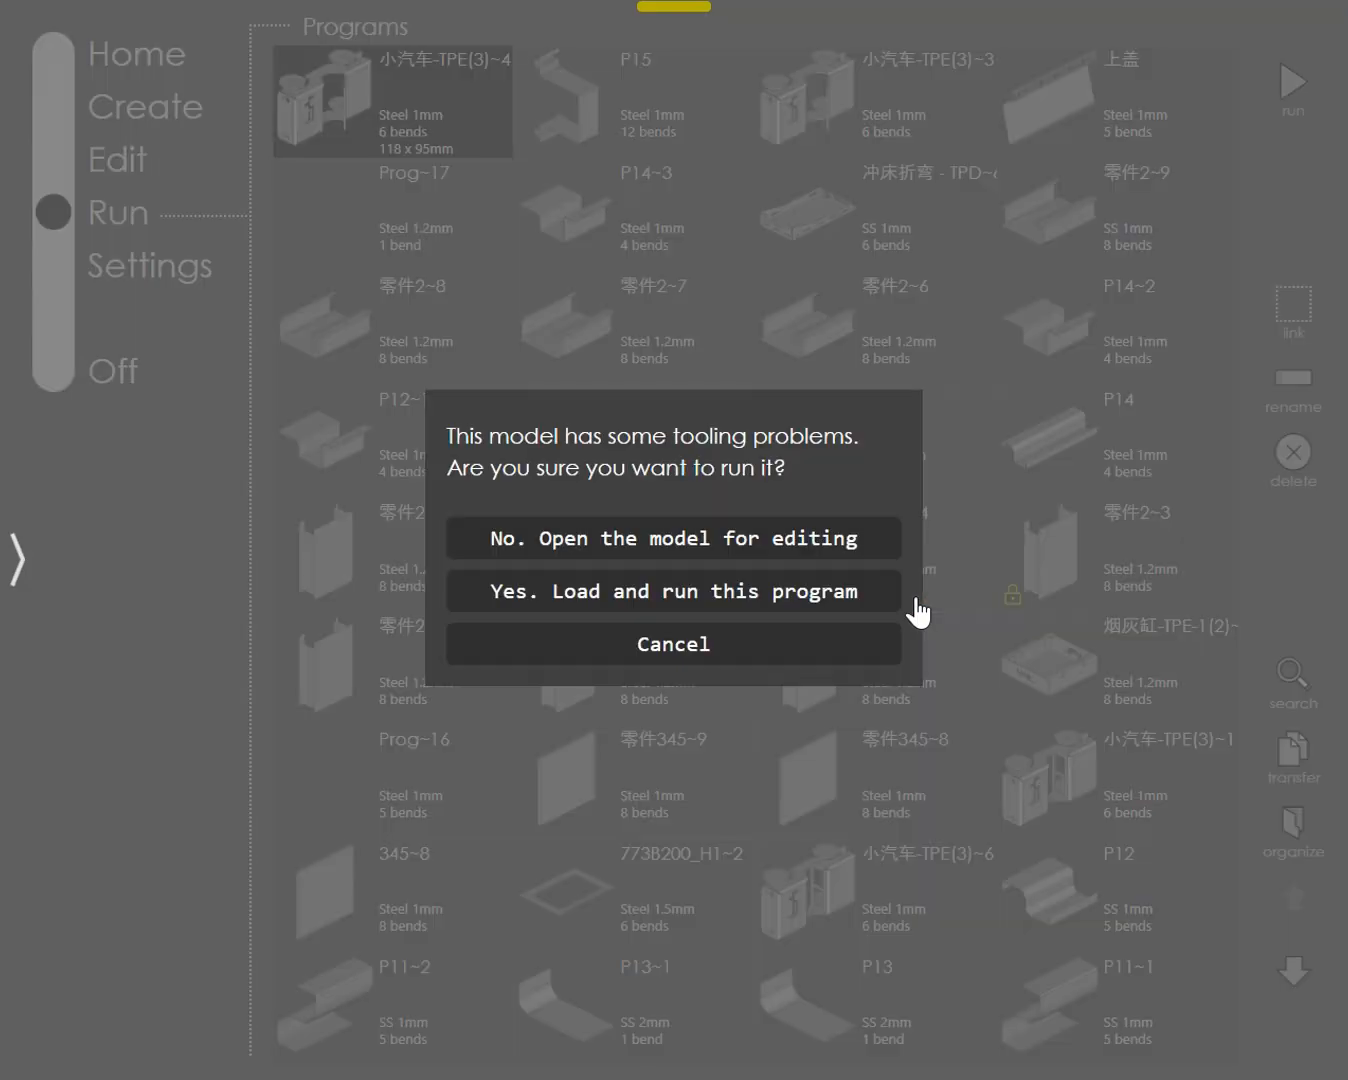
{"action": "left_click", "coordinate": [815, 598]}
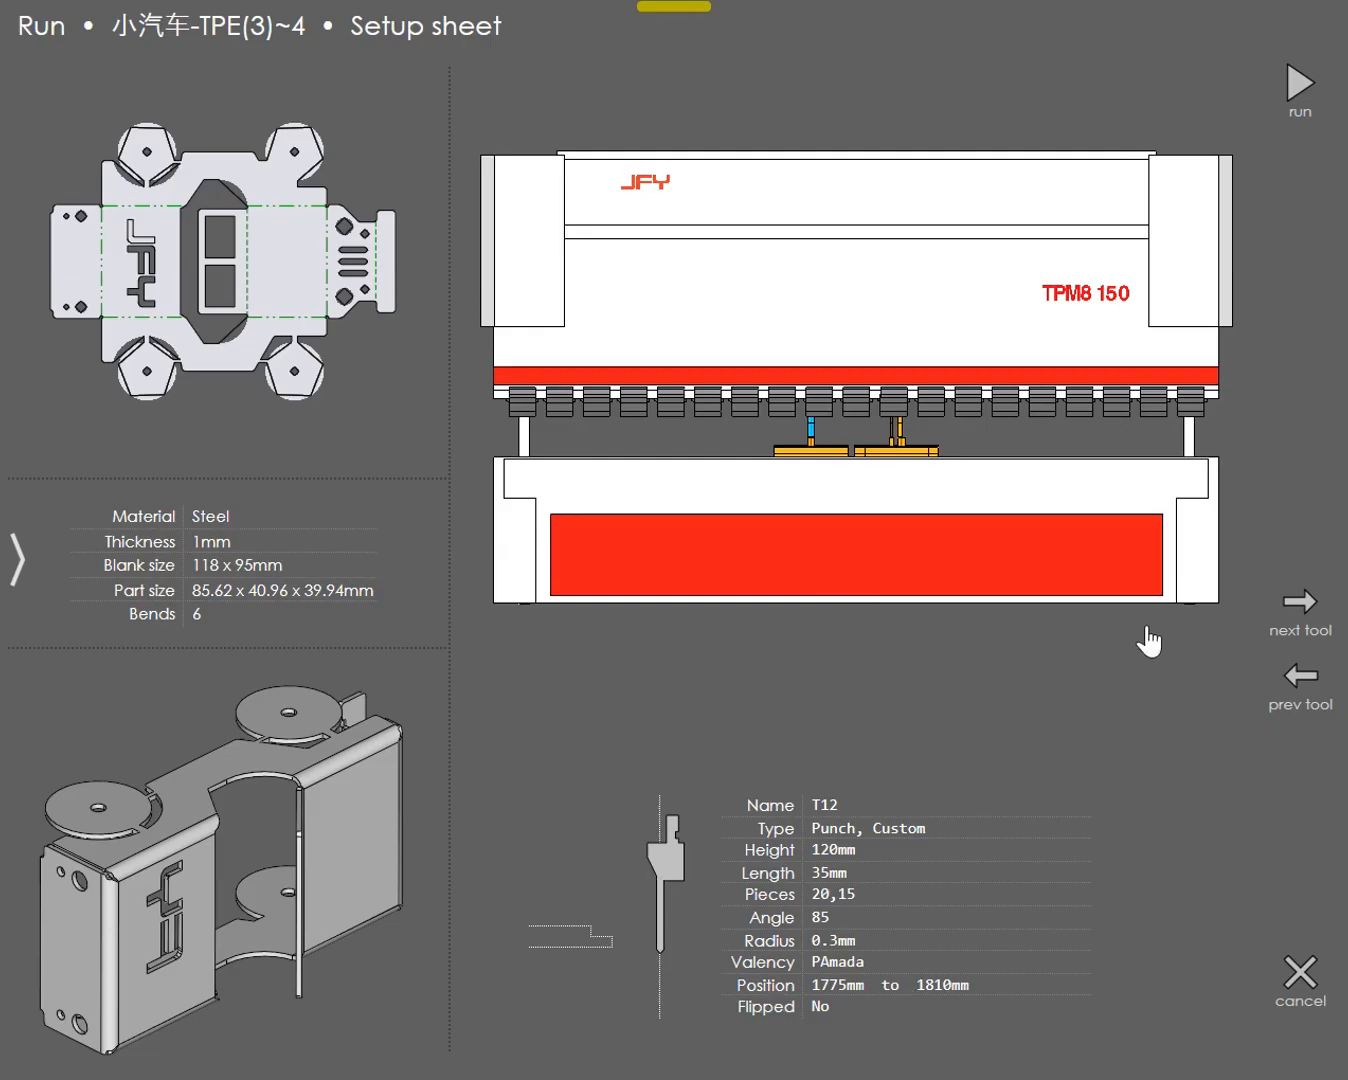
Step: Review the punches and the T17 die on the setup sheet and start the bending program with the changed tooling
{"action": "left_click", "coordinate": [1310, 620]}
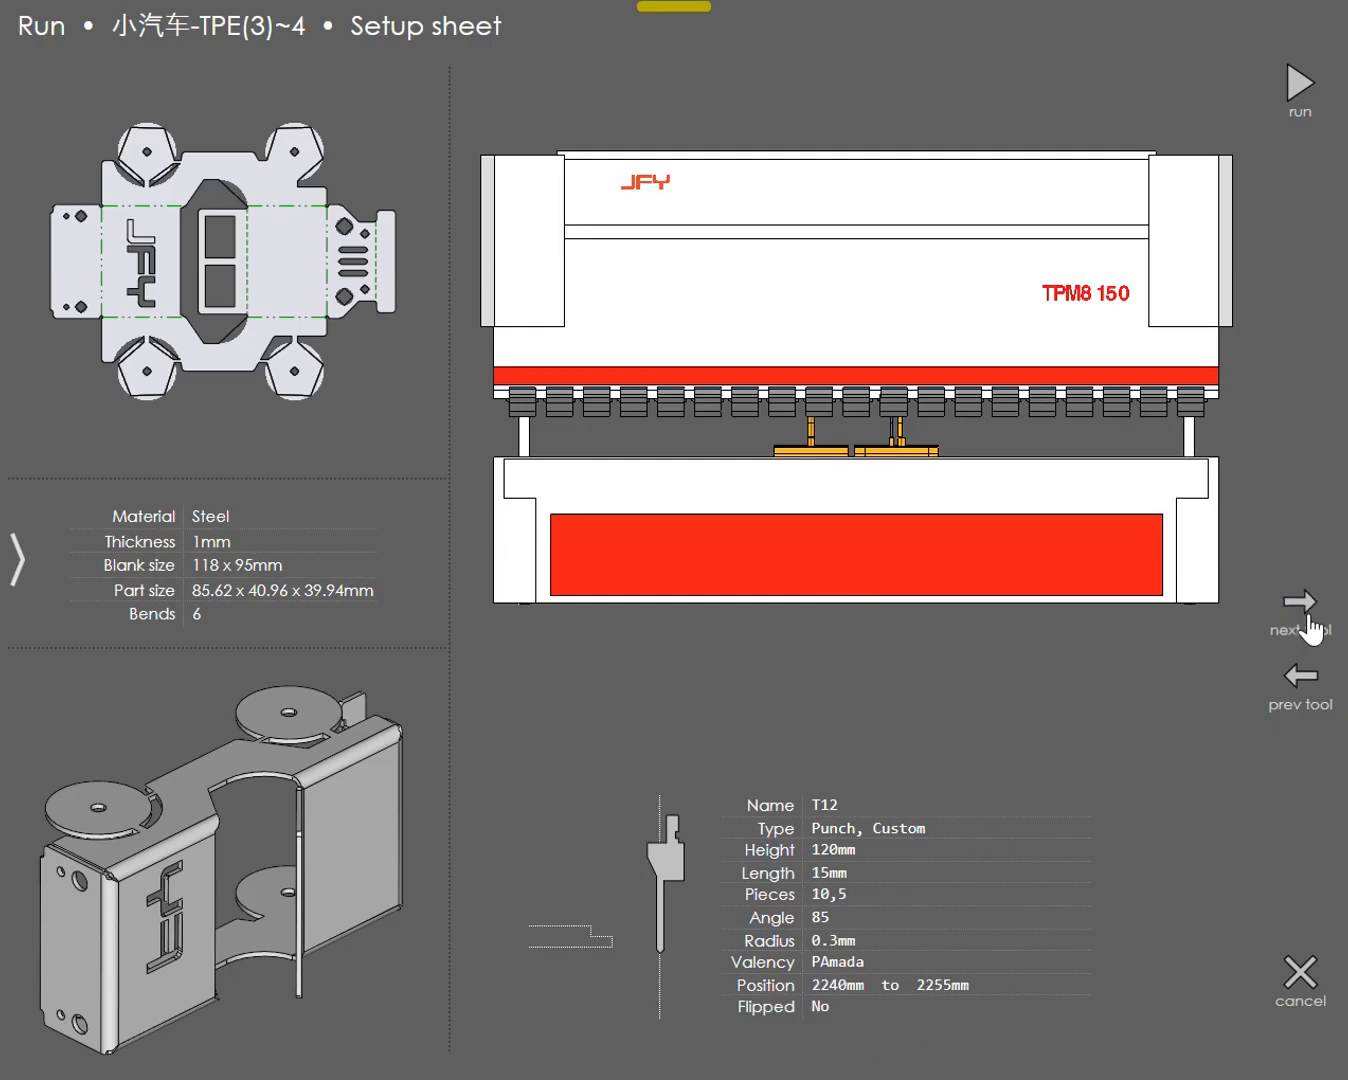
{"action": "left_click", "coordinate": [1312, 629]}
{"action": "left_click", "coordinate": [1313, 626]}
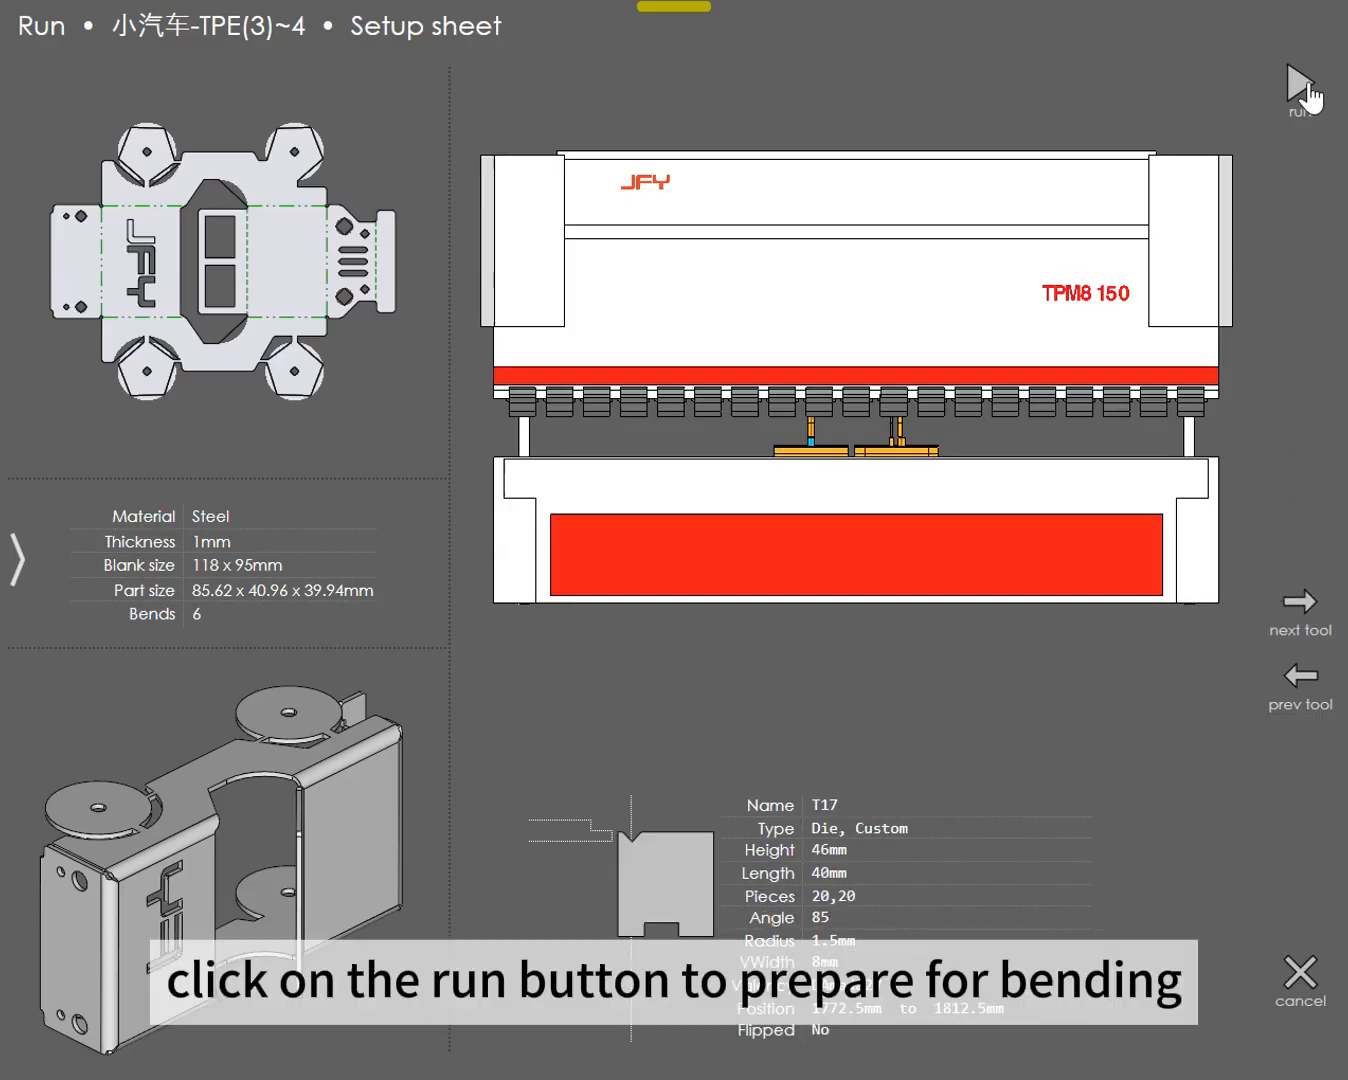
{"action": "left_click", "coordinate": [1305, 94]}
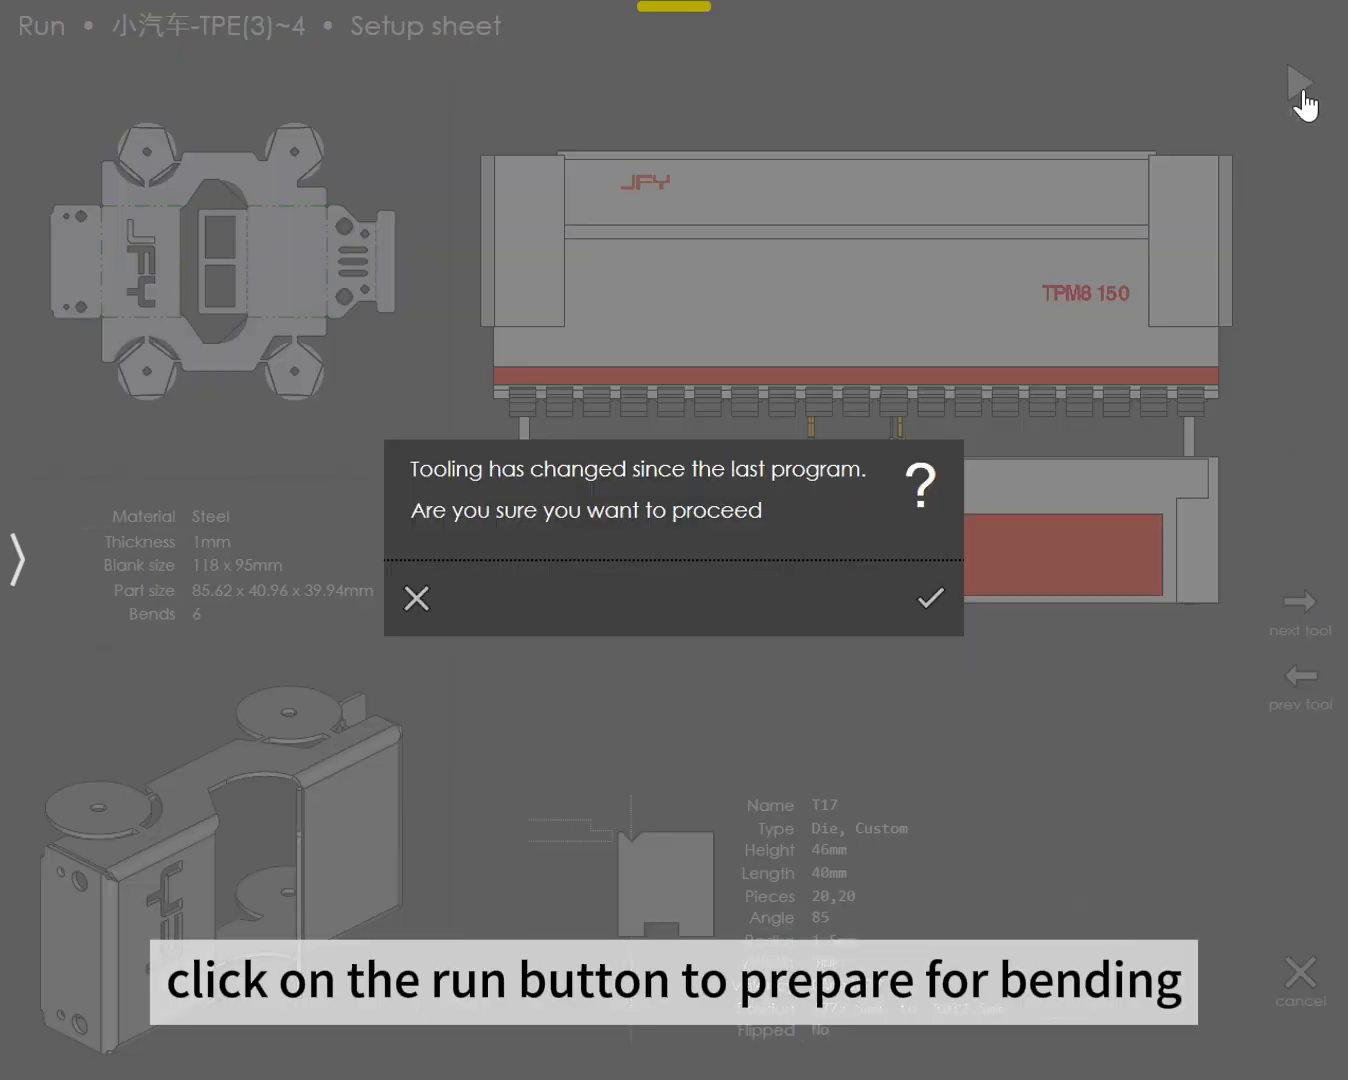
{"action": "left_click", "coordinate": [932, 605]}
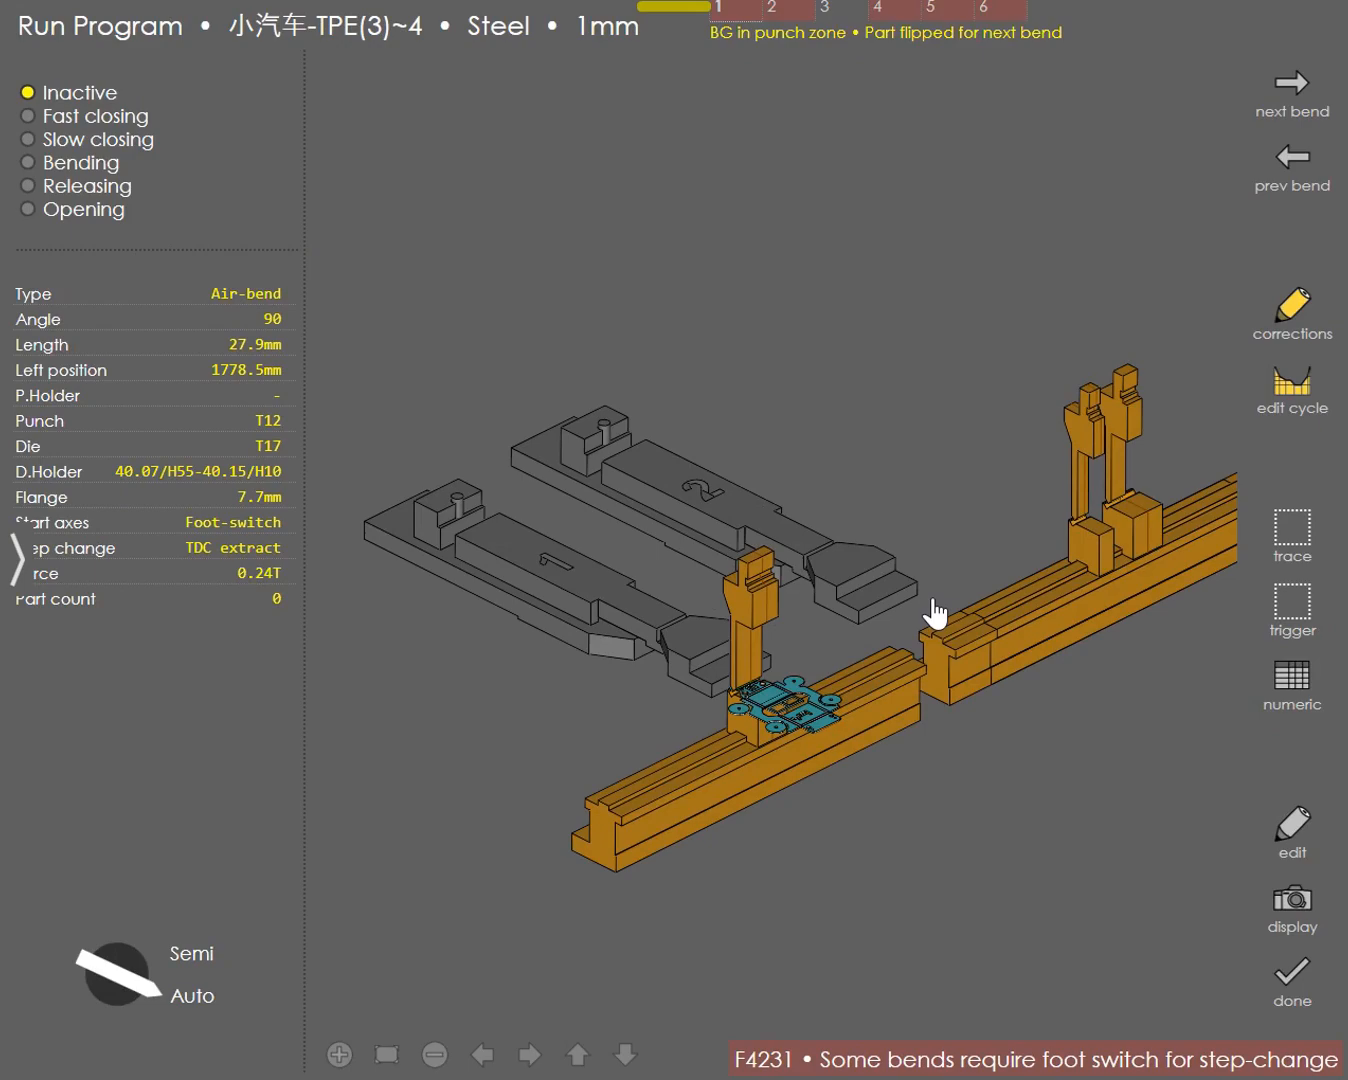